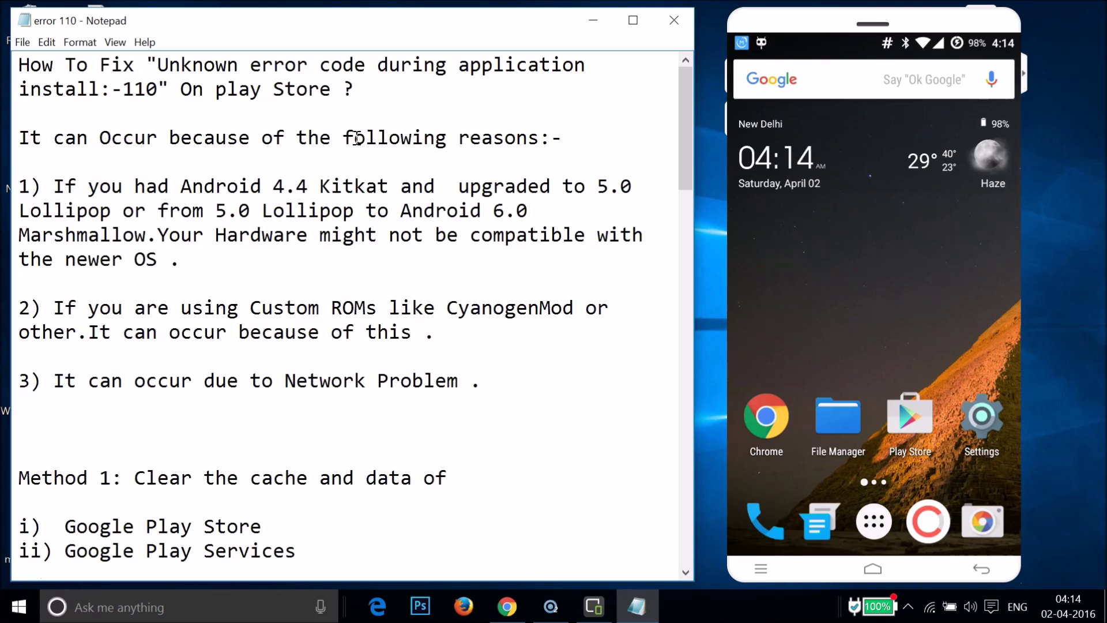
Scroll through the Notepad guide to read the error -110 fix instructions
scroll(355, 138, down, 14)
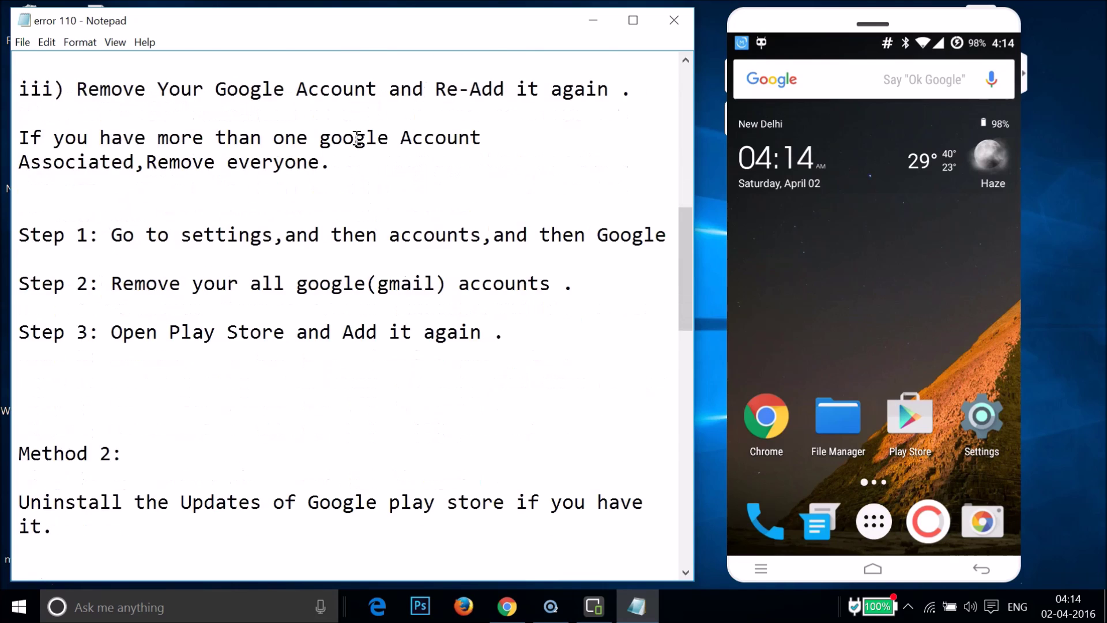
scroll(356, 138, down, 7)
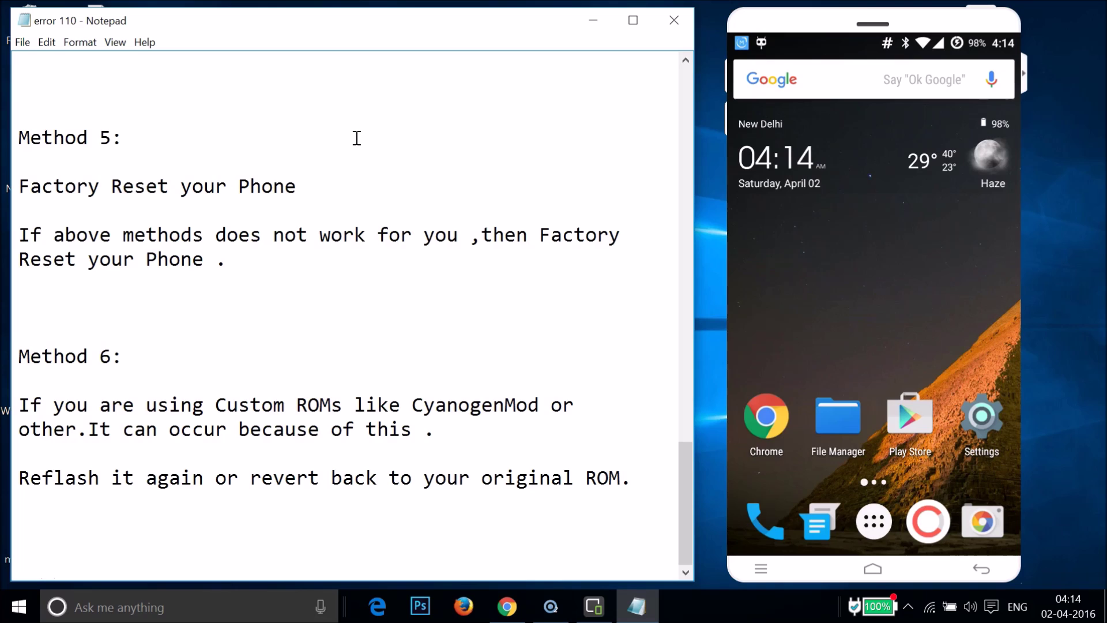
scroll(357, 138, up, 20)
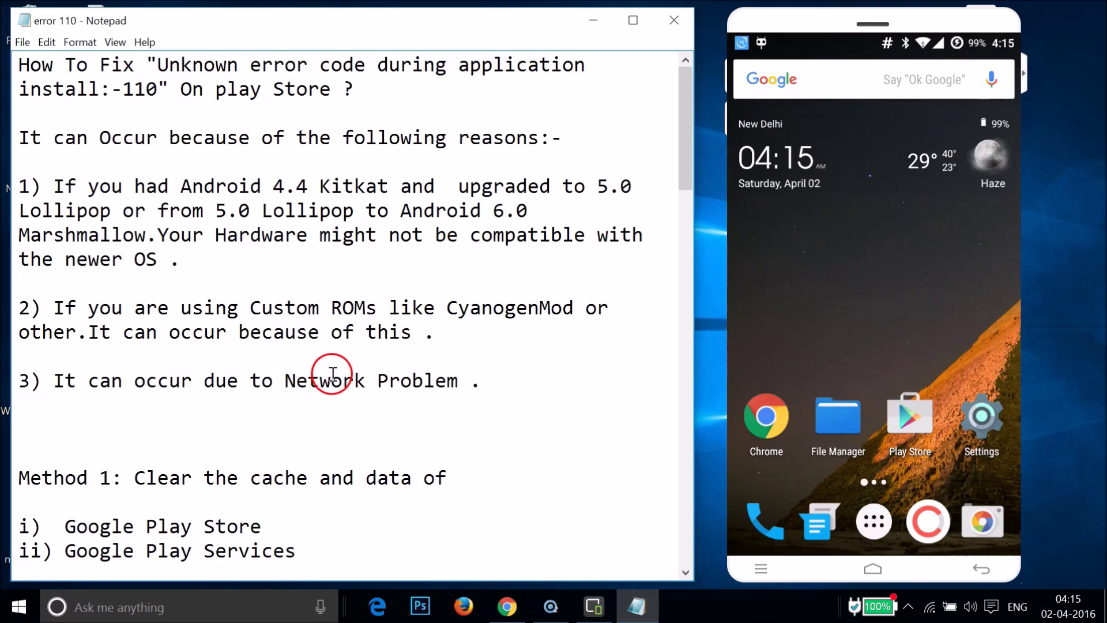
click(369, 332)
scroll(368, 332, down, 3)
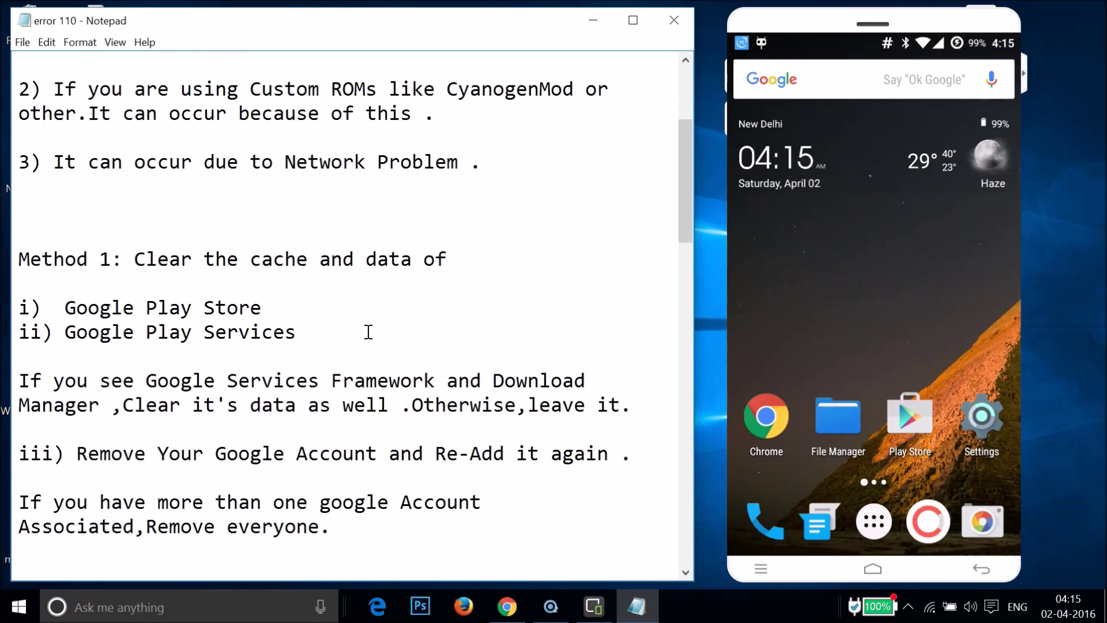
scroll(368, 332, down, 1)
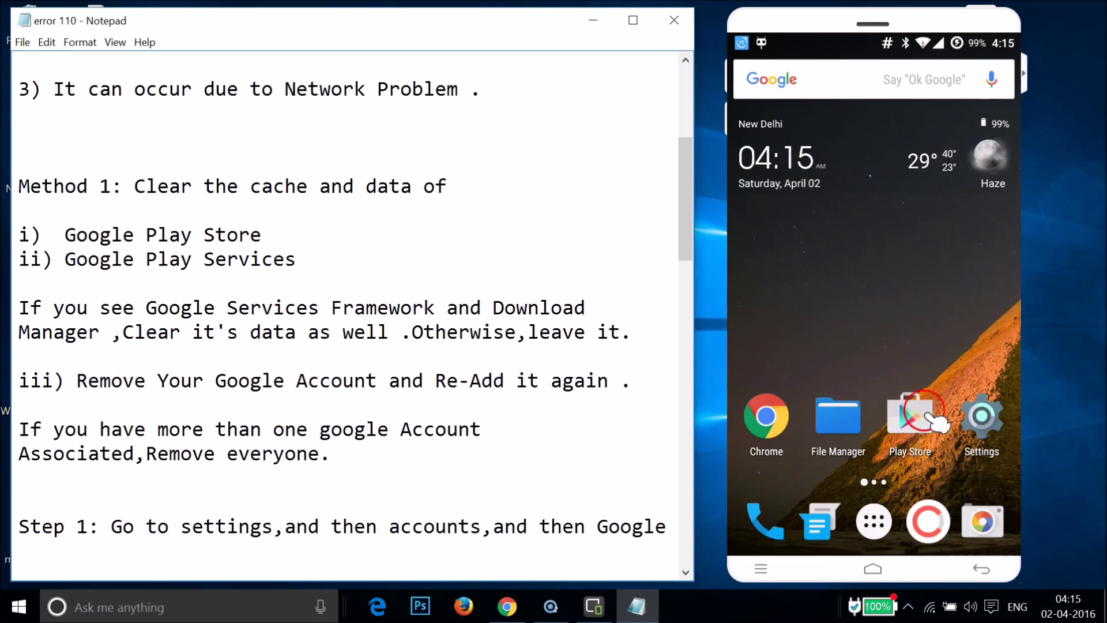
Open the phone's Settings > Apps and switch to the ALL apps list
click(990, 421)
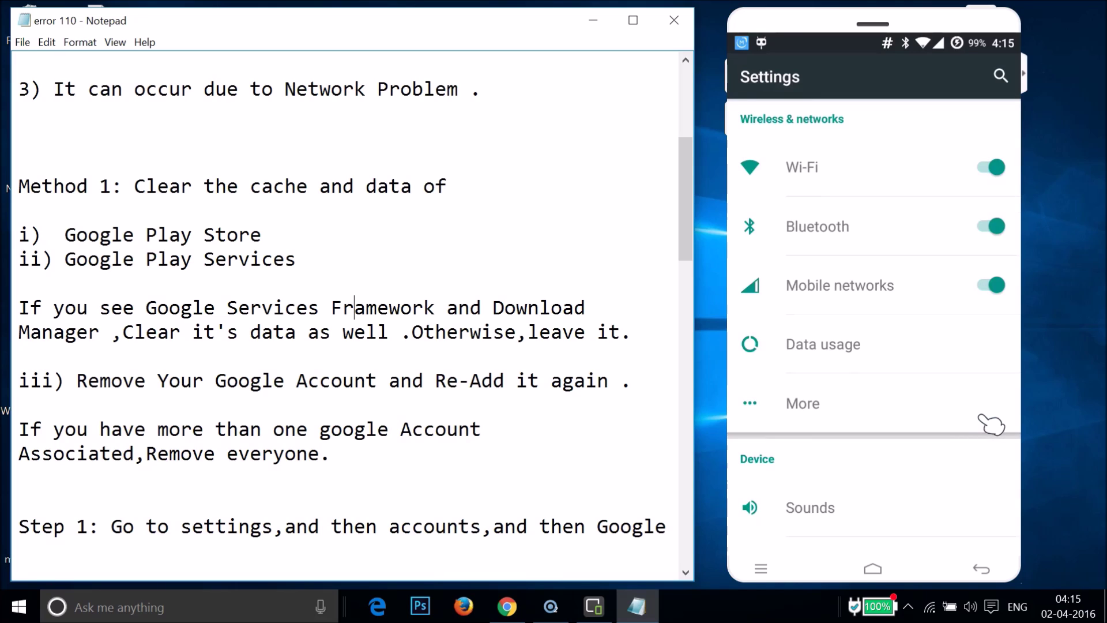
scroll(991, 424, down, 10)
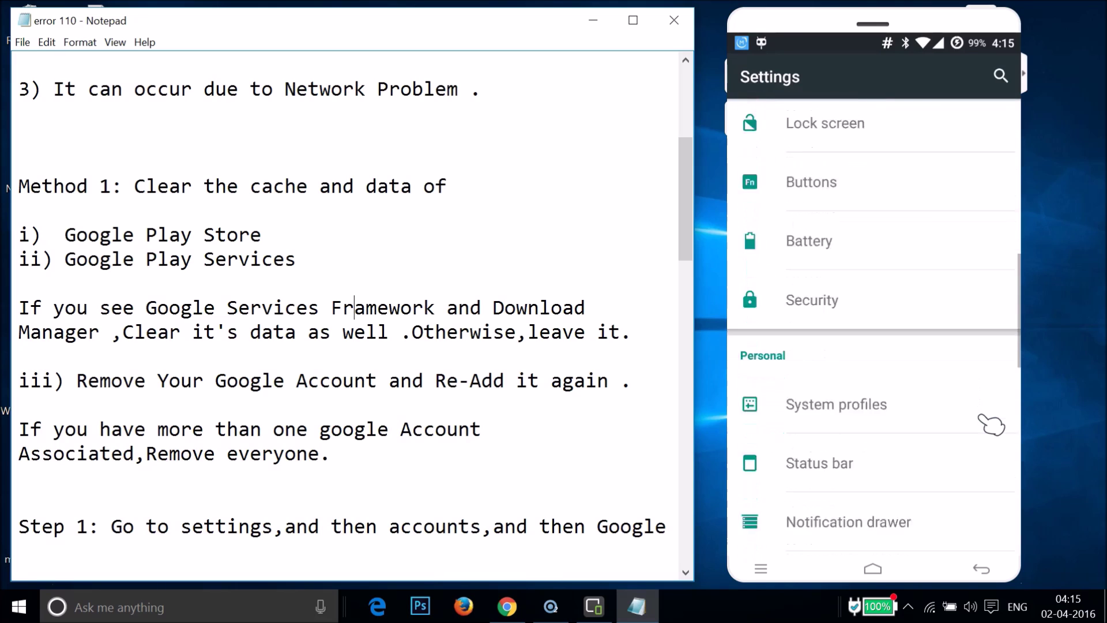
drag(903, 208, 889, 186)
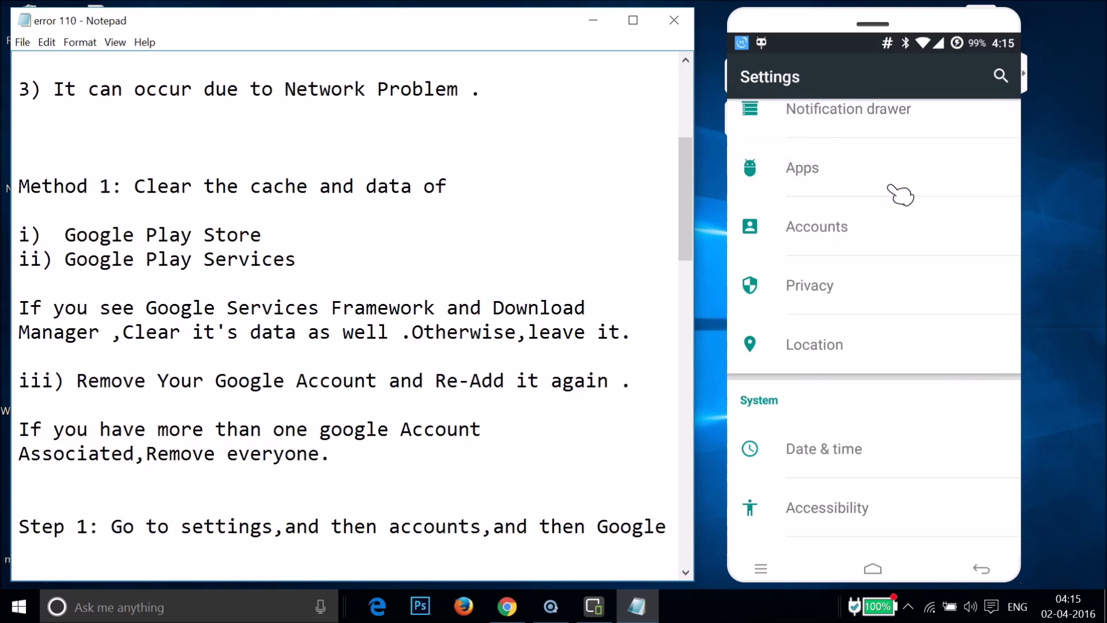
drag(873, 291, 842, 305)
drag(926, 309, 841, 308)
drag(926, 306, 842, 305)
scroll(925, 307, down, 20)
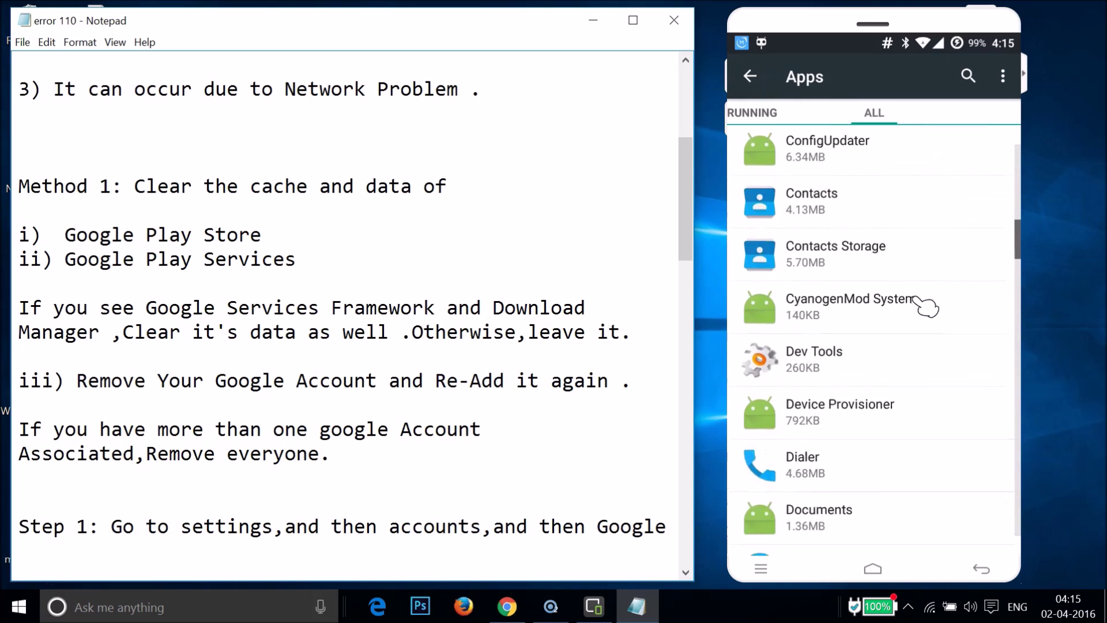
scroll(926, 307, down, 20)
scroll(925, 307, down, 5)
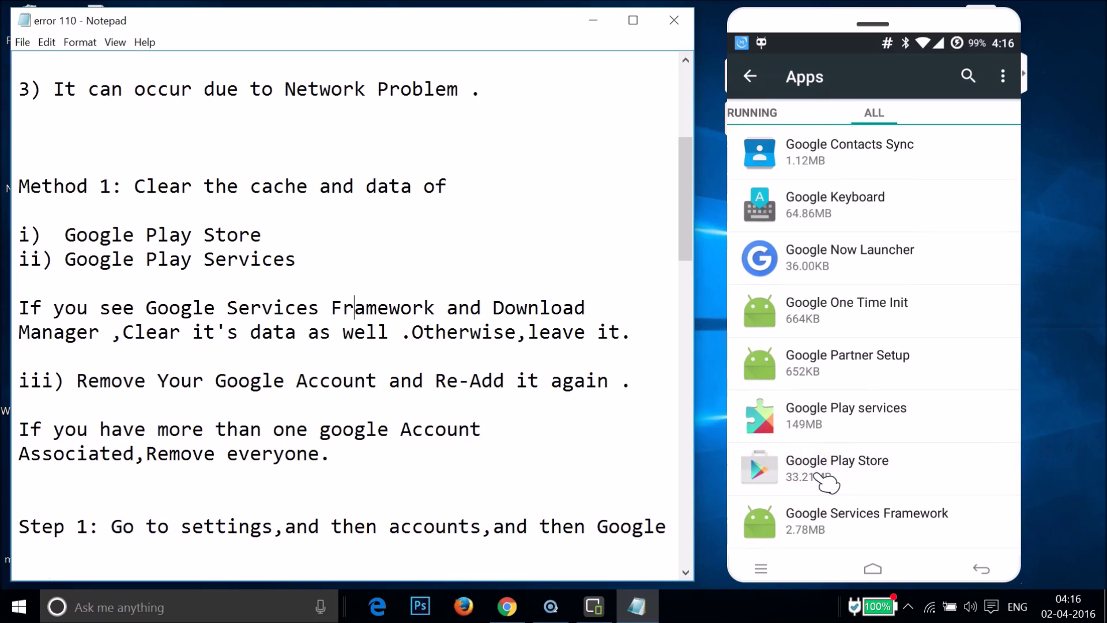
Clear Google Play Store's data to 0.00B, then open Google Play services from the all-apps list
click(821, 476)
click(827, 472)
click(921, 420)
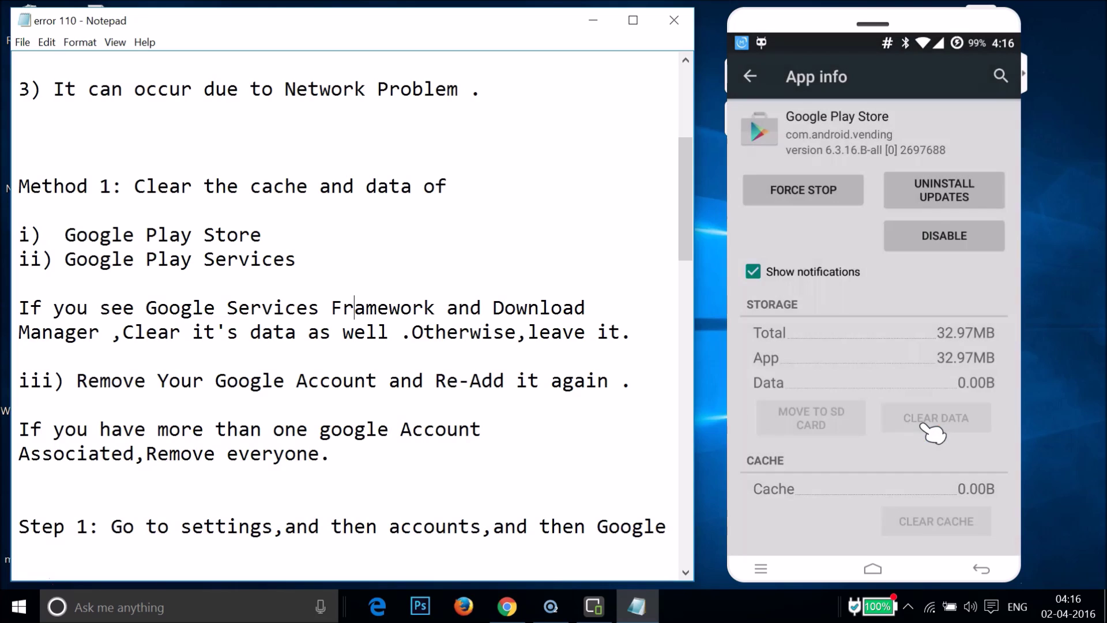
click(749, 75)
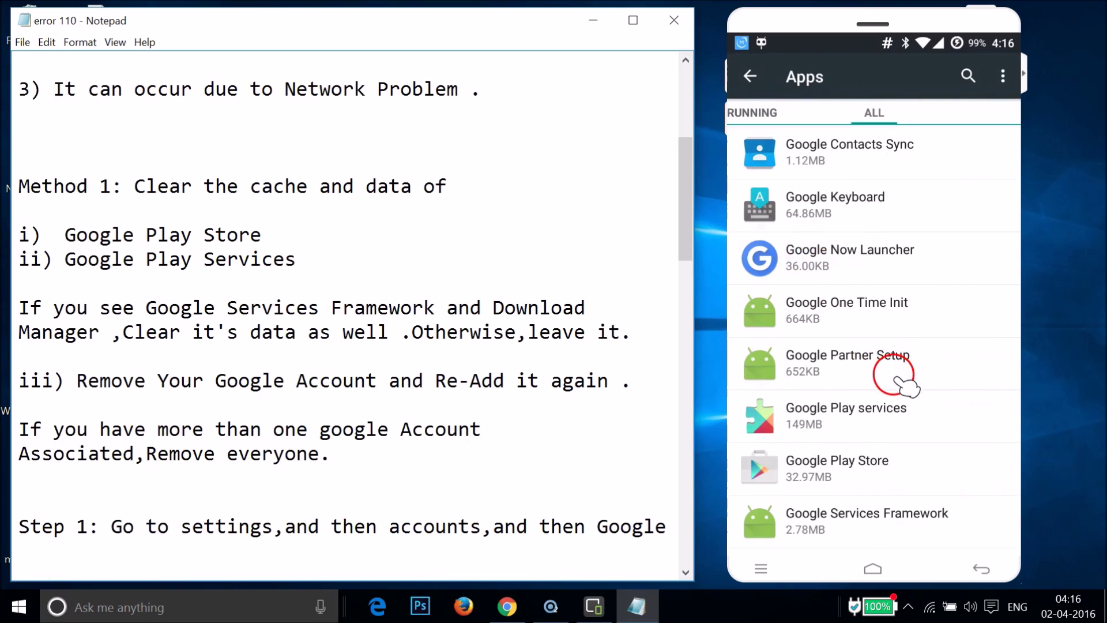
click(854, 420)
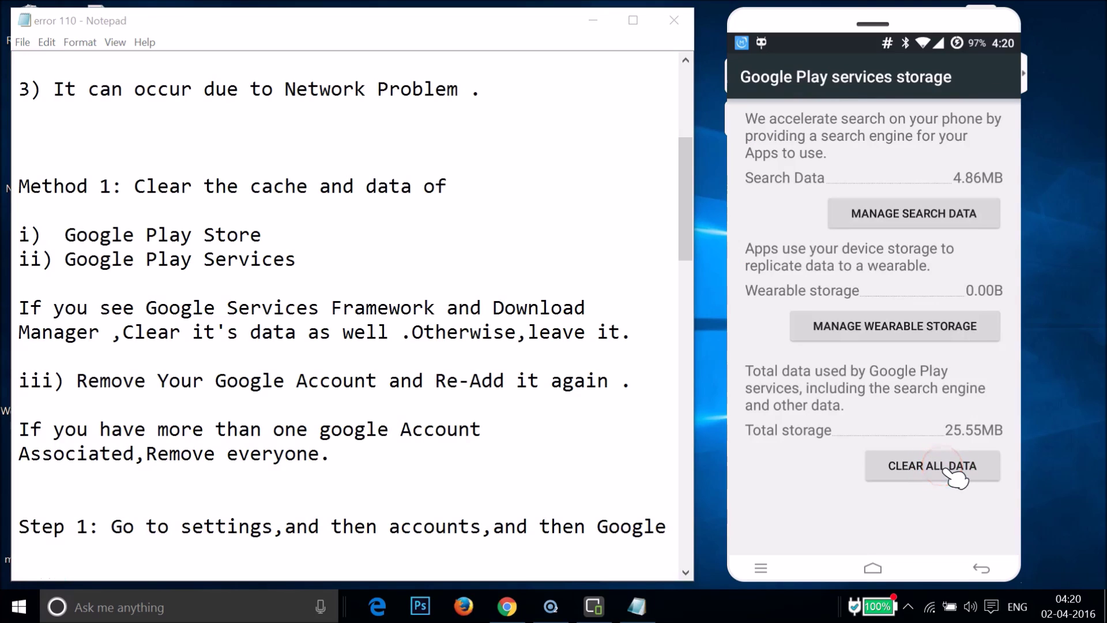
Clear all of Google Play services' data, dropping it from 149MB to 127MB, and go back
click(949, 470)
click(966, 356)
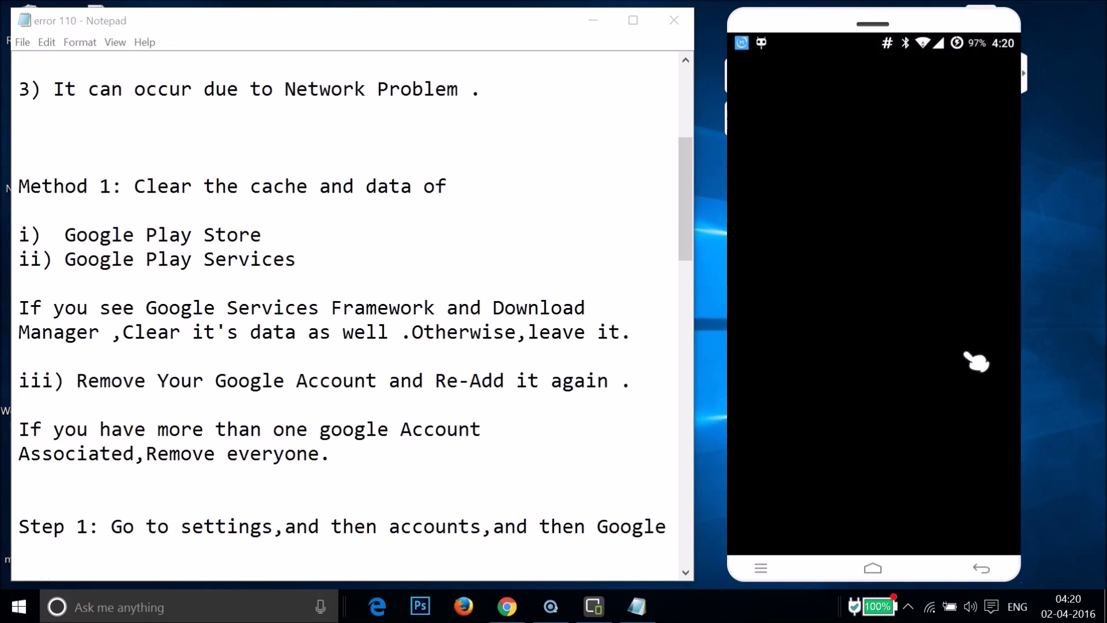
click(749, 73)
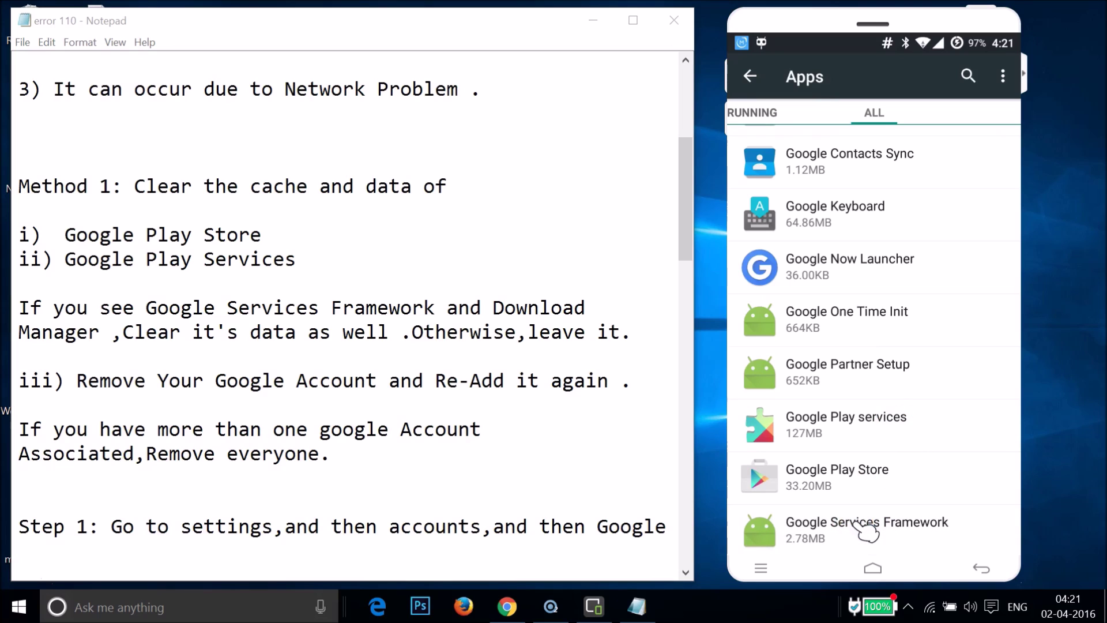
Clear Google Services Framework's data and cache to 0.00B, then return to all apps
click(859, 524)
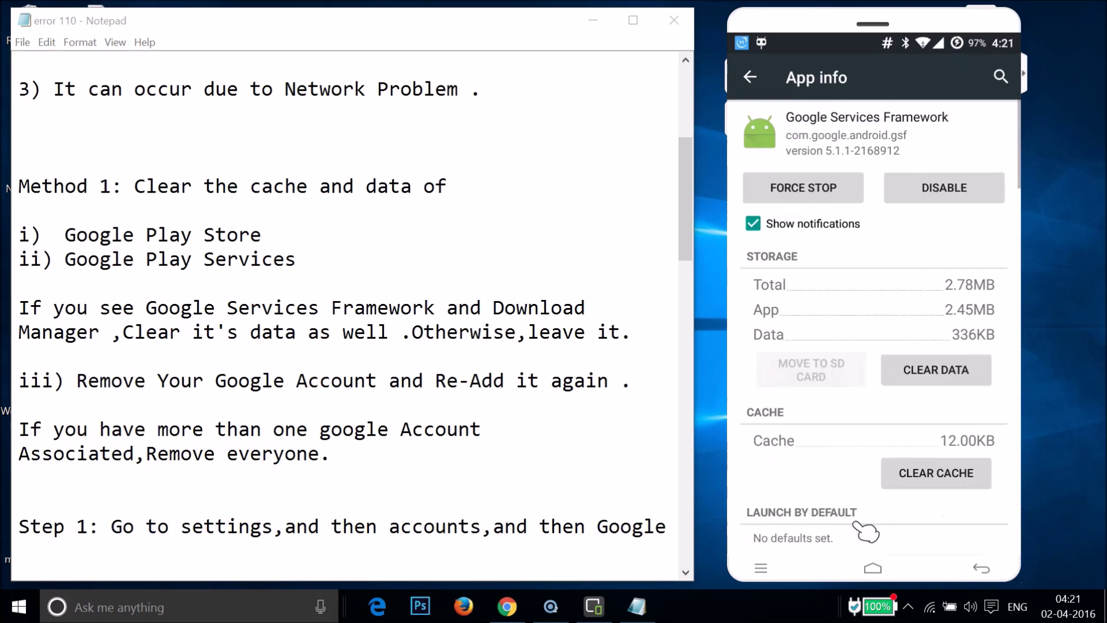
click(913, 369)
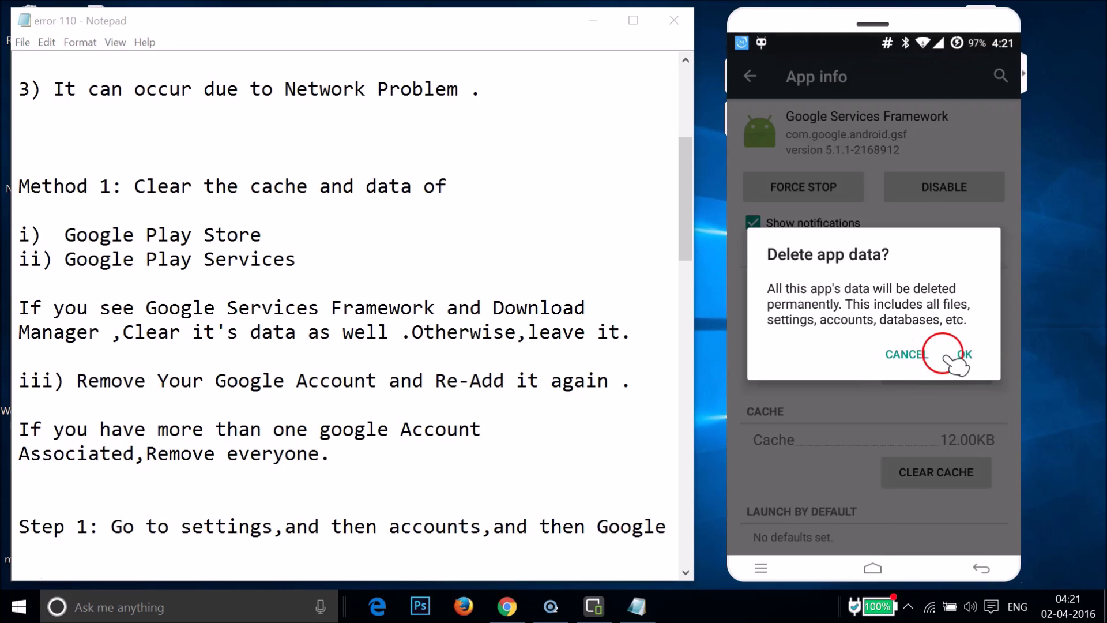
click(964, 354)
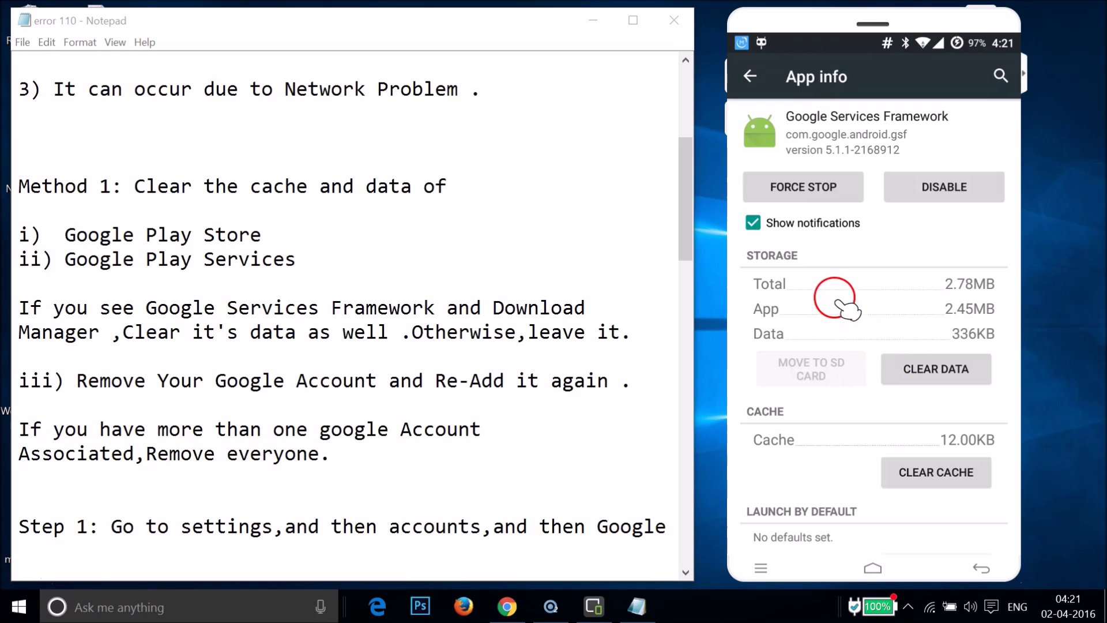
click(952, 369)
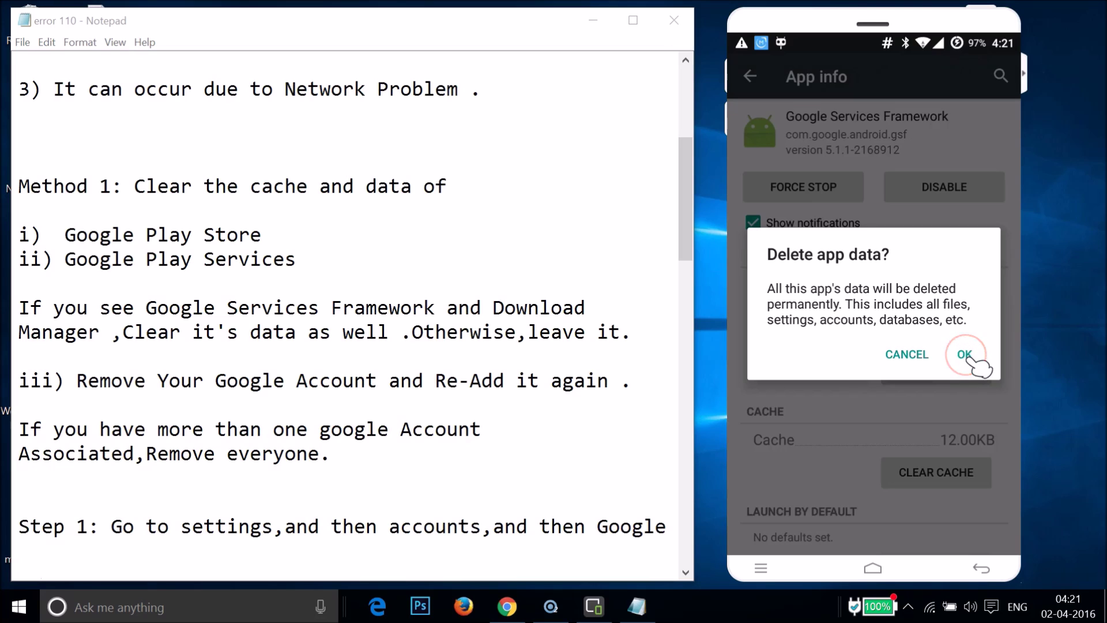
click(965, 354)
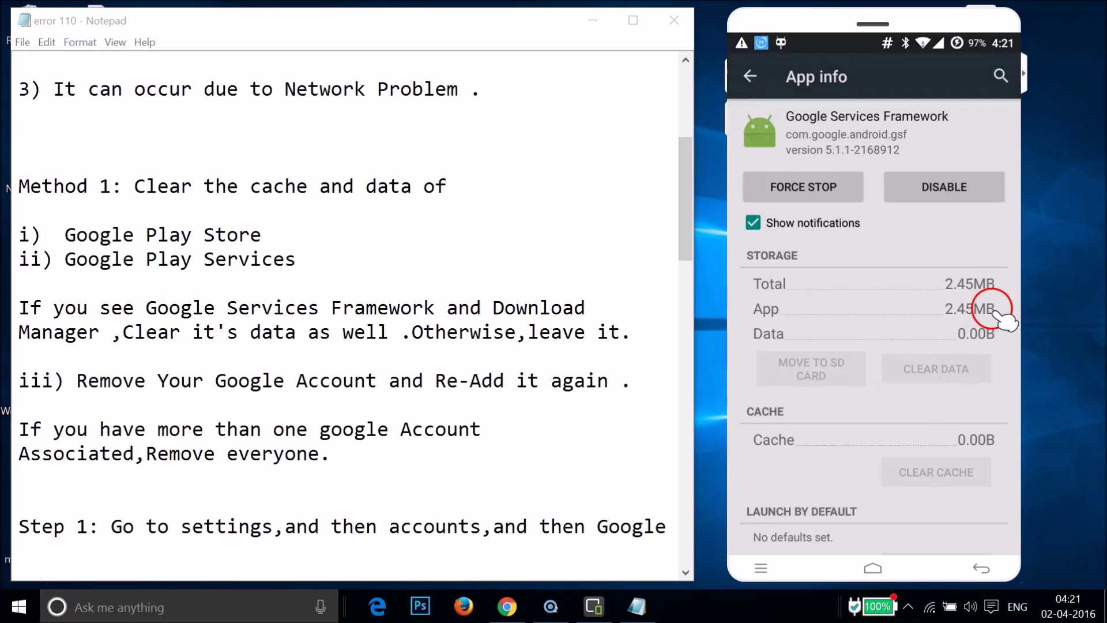
click(750, 76)
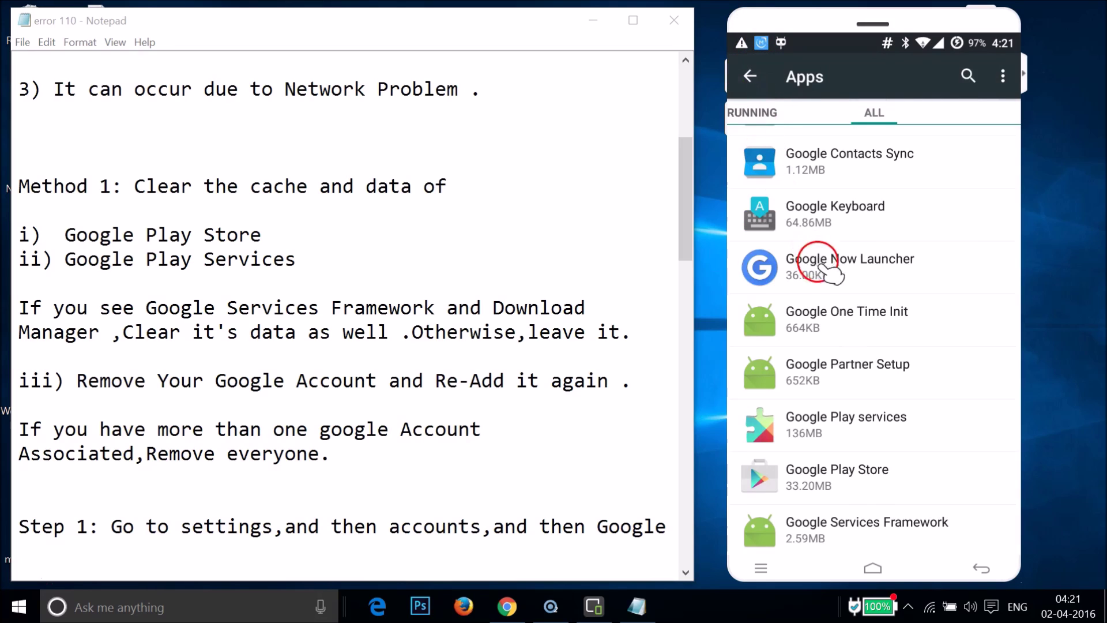
Clear Download Manager's stored data and leave its app details page
scroll(858, 314, up, 10)
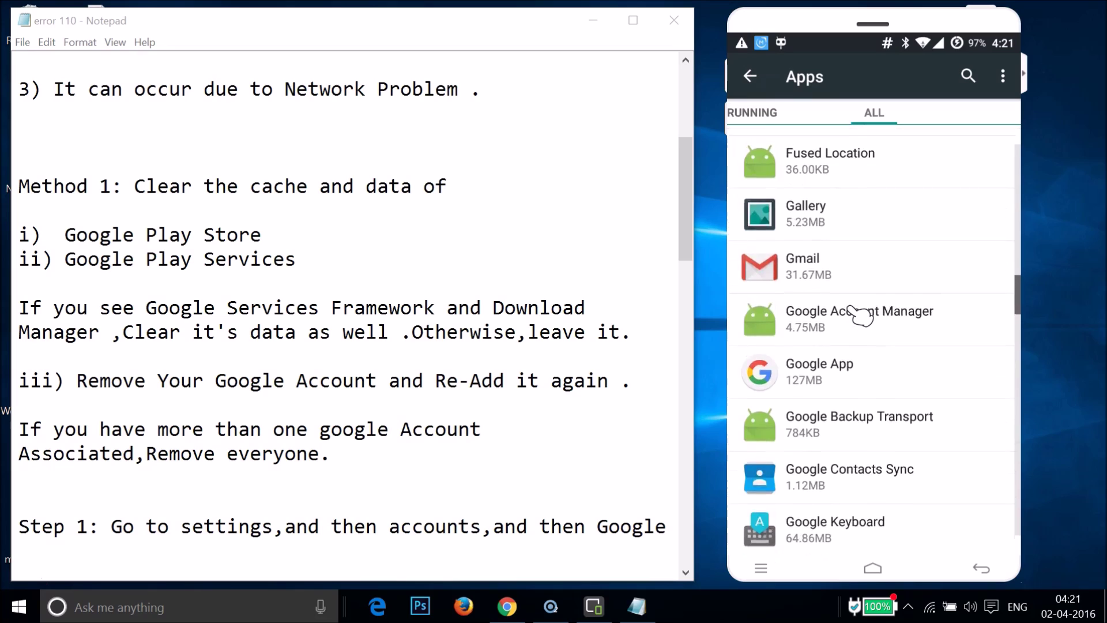
scroll(859, 314, up, 2)
scroll(859, 316, down, 4)
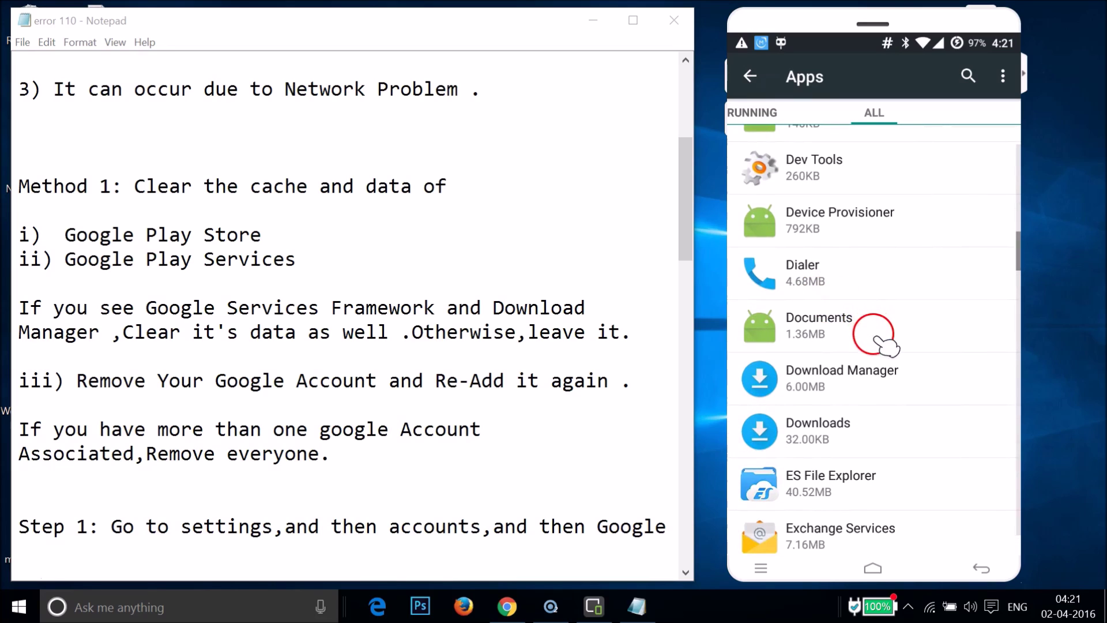
click(882, 373)
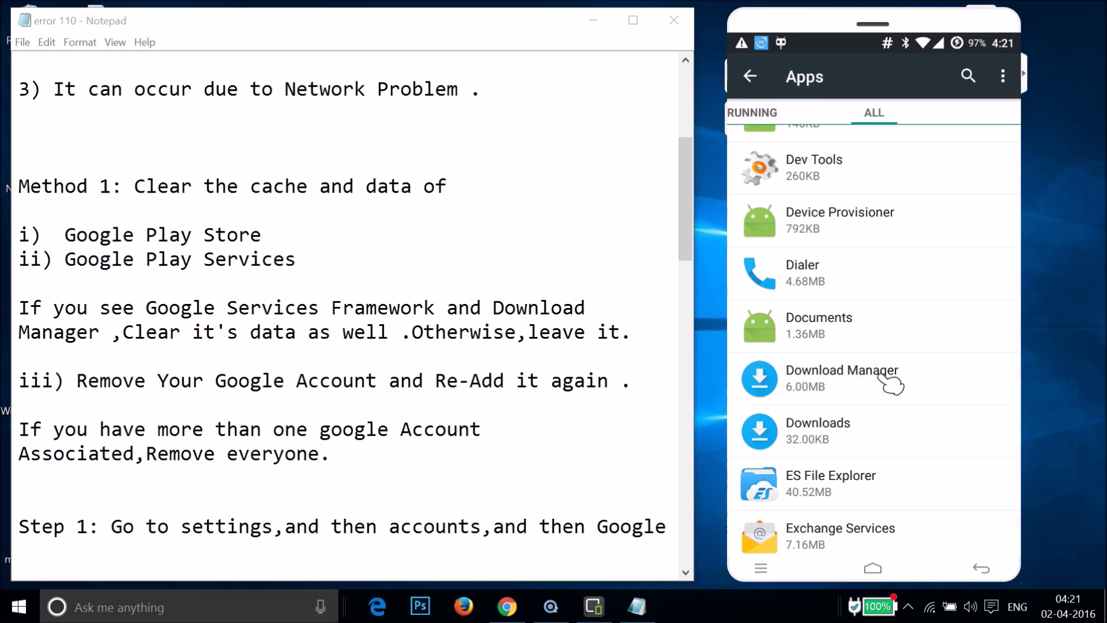
click(922, 371)
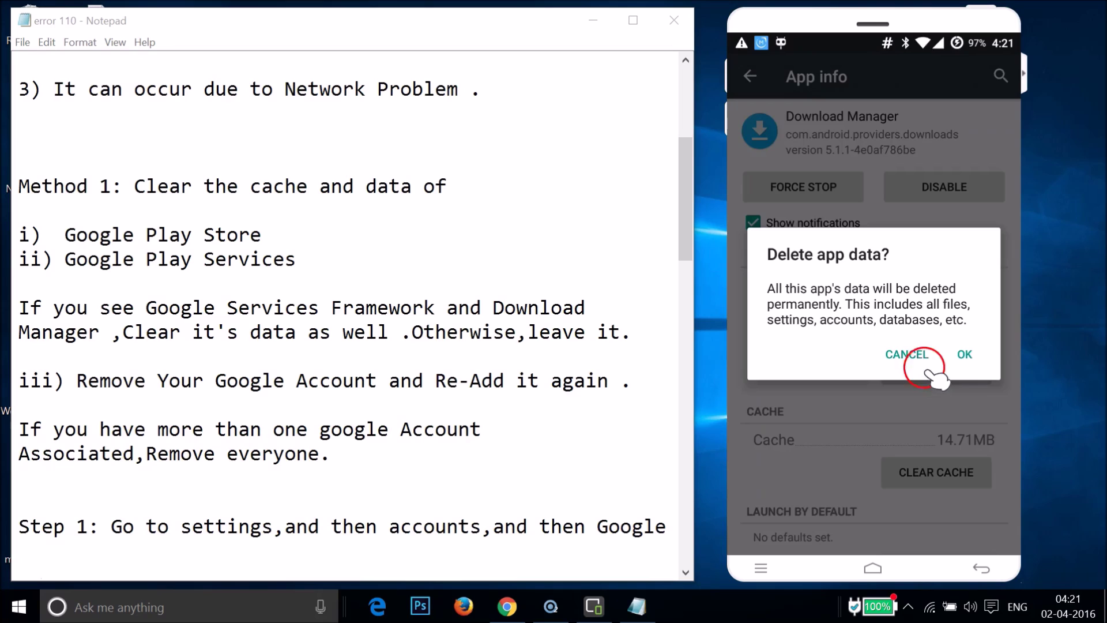
click(966, 355)
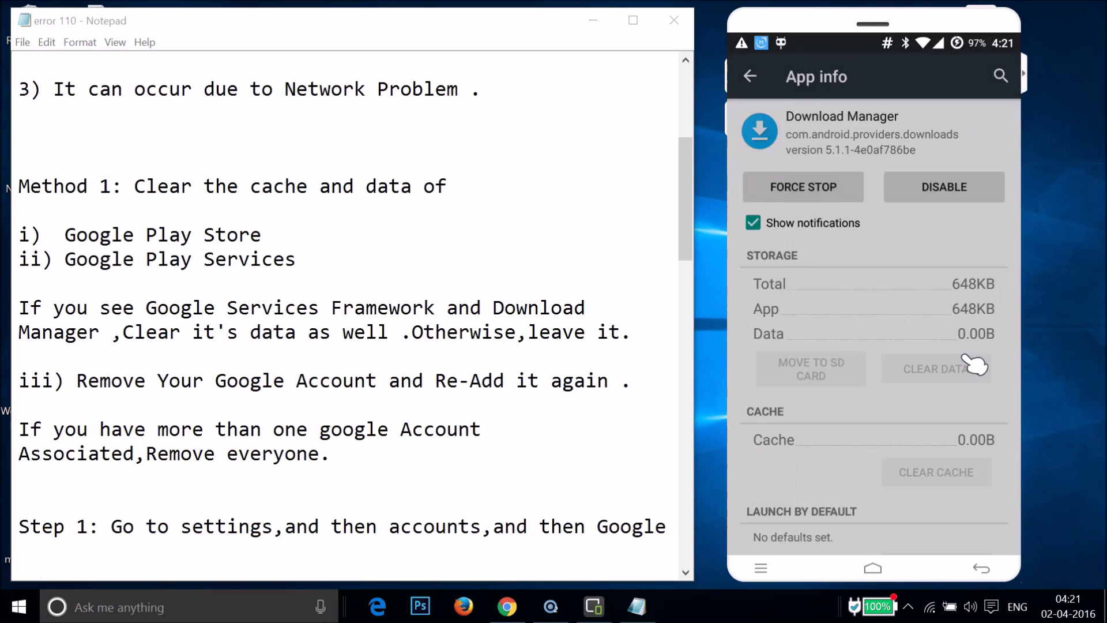
click(750, 76)
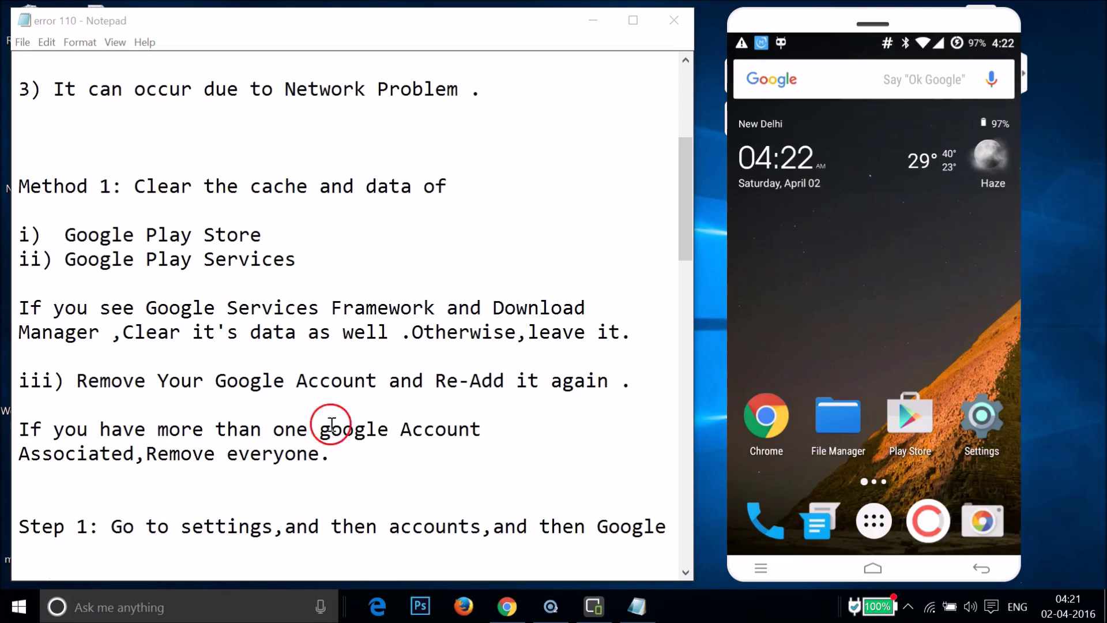
Reopen Settings from the home screen and go to Accounts > Google
click(998, 424)
scroll(997, 424, down, 5)
scroll(997, 425, down, 10)
scroll(999, 425, up, 3)
scroll(998, 425, down, 5)
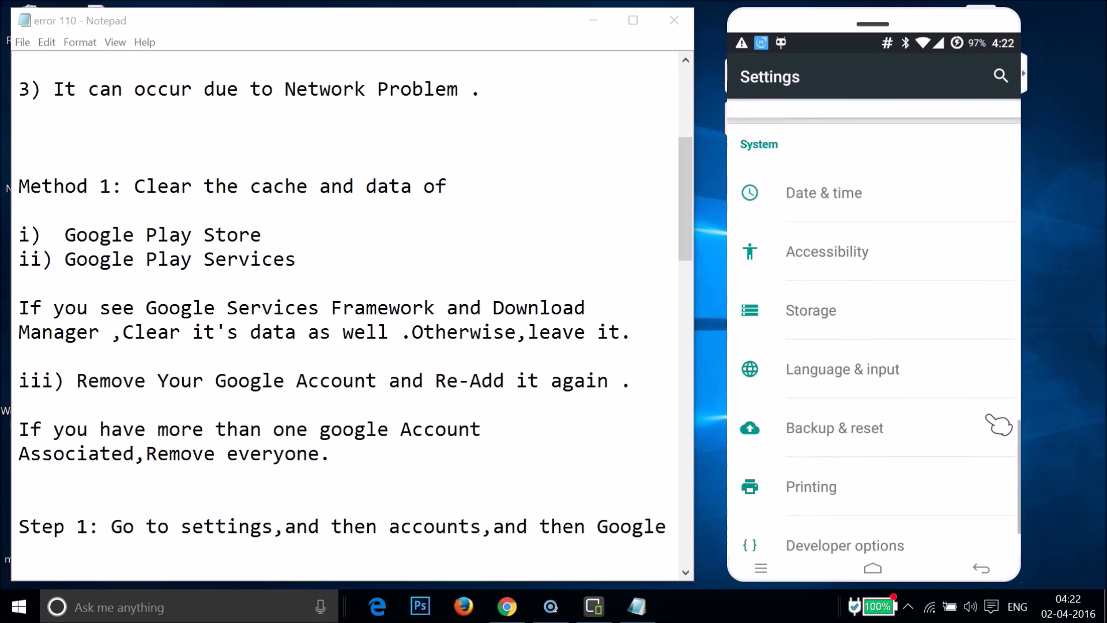
scroll(998, 425, down, 2)
scroll(998, 425, up, 6)
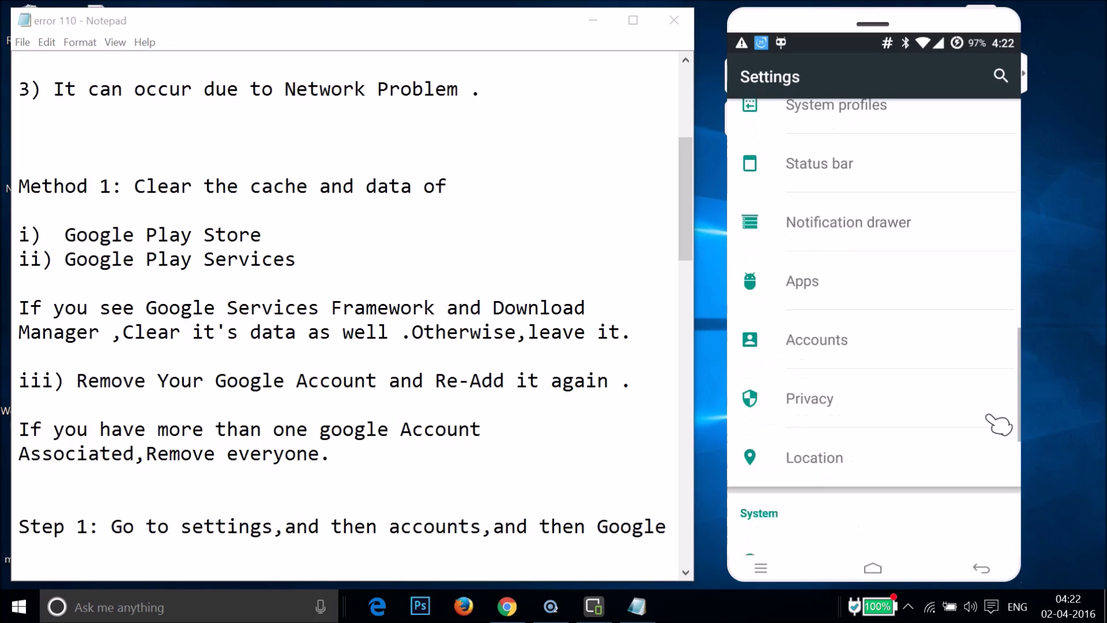
click(882, 361)
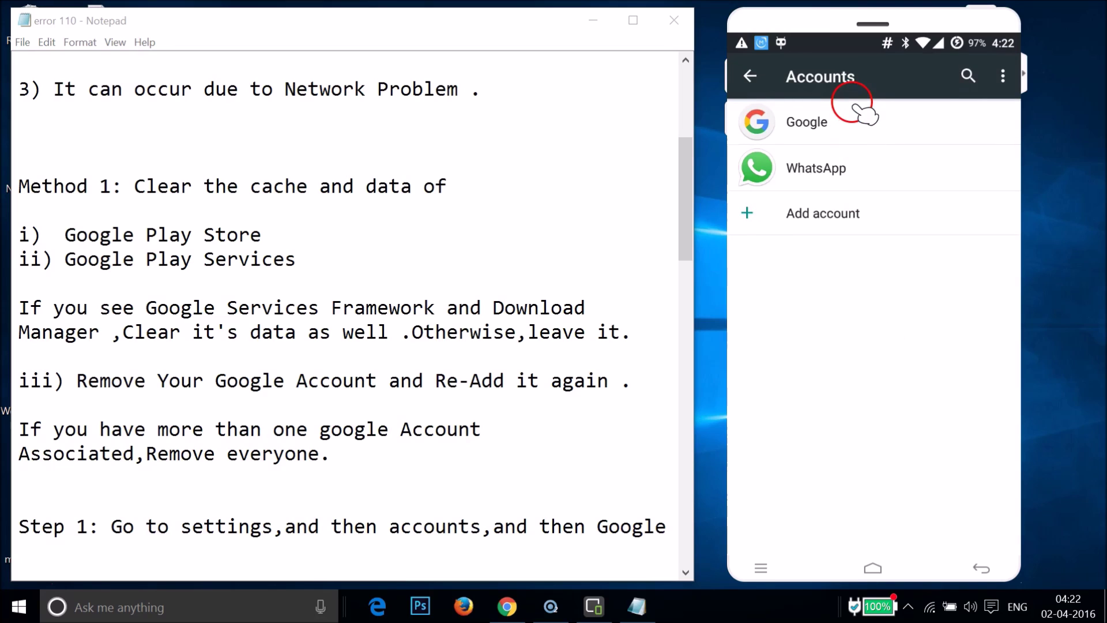
click(863, 126)
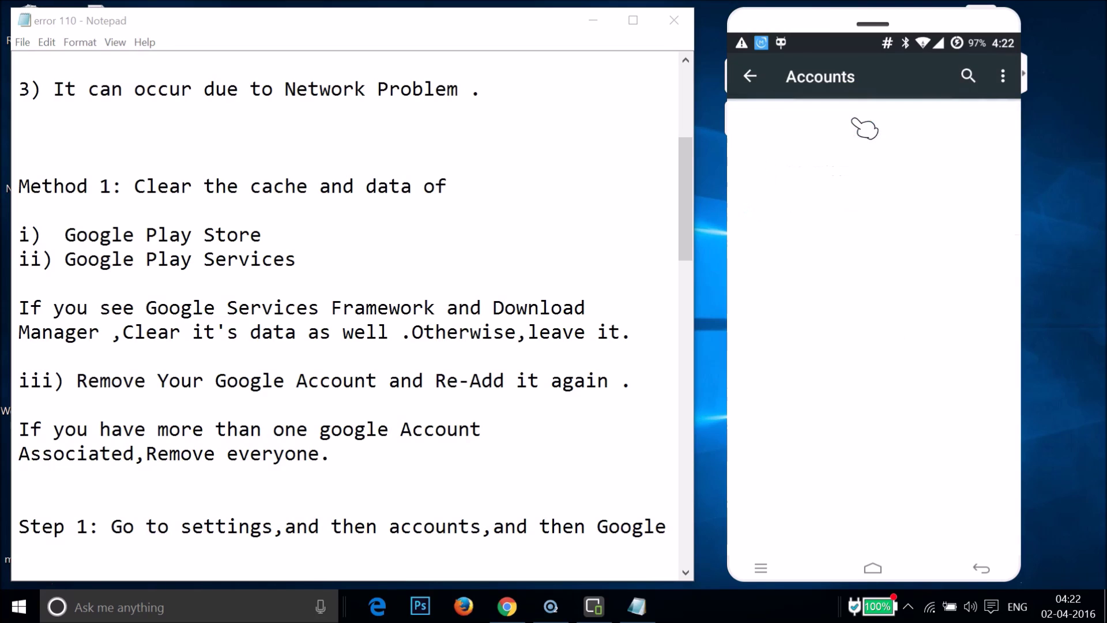
Remove the Gmail account from the phone using the ⋮ menu's Remove account, confirming it
click(857, 158)
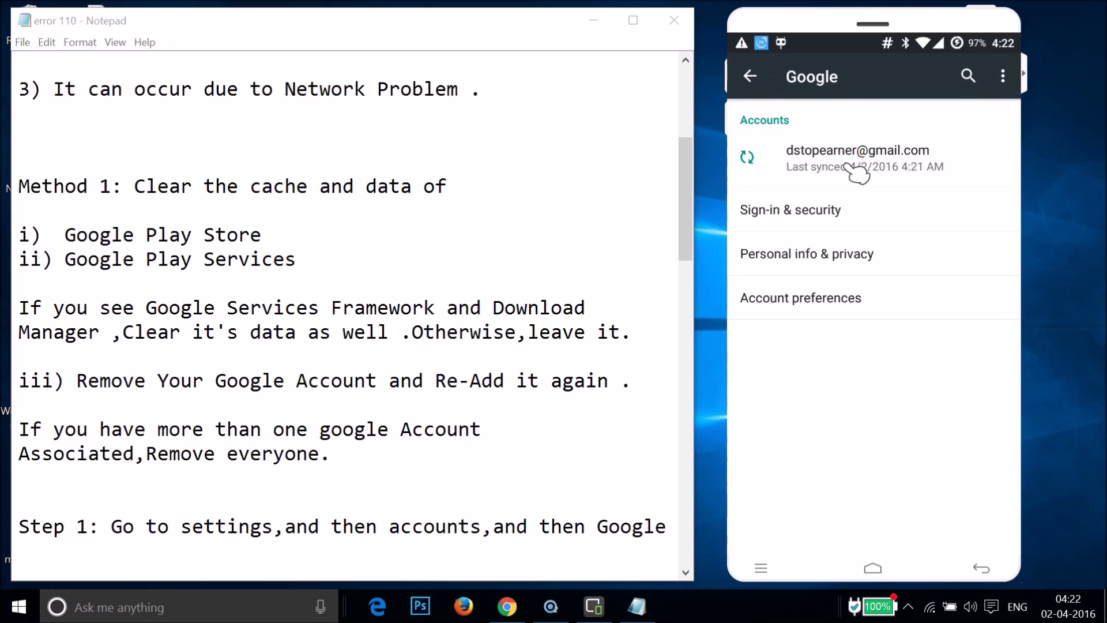
click(1003, 76)
click(941, 113)
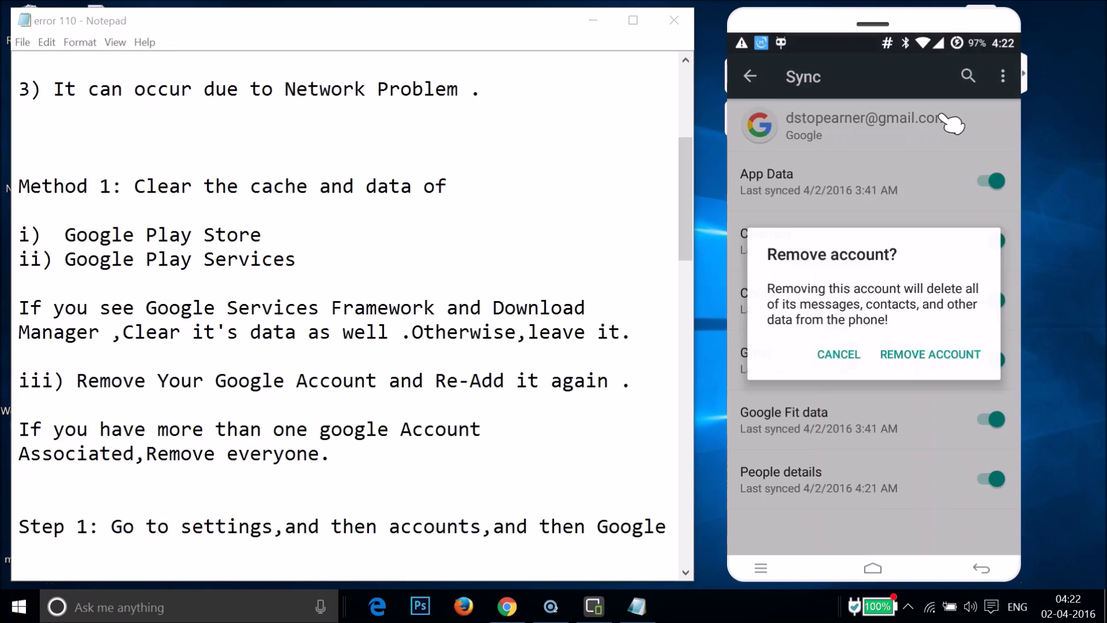
click(923, 352)
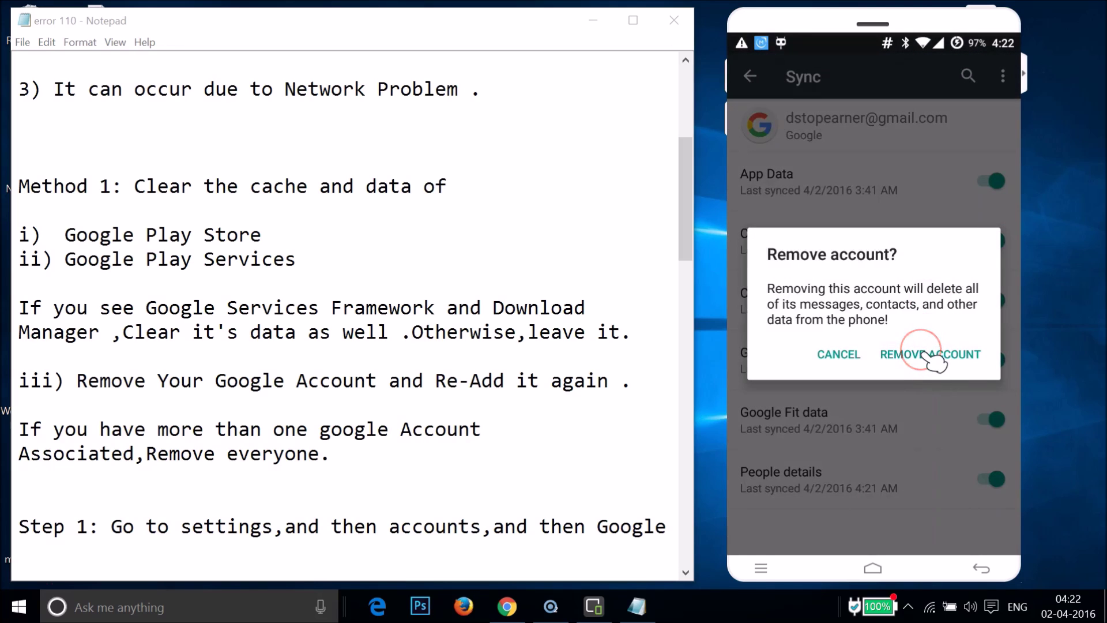
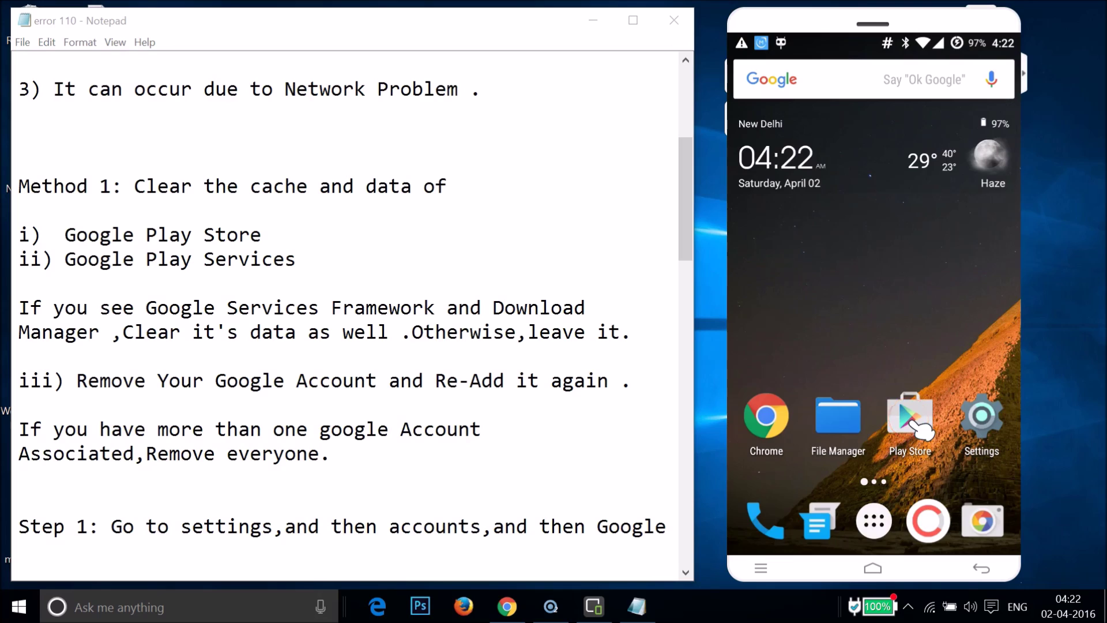
Open the Play Store and enter the Google account's e-mail address on the Add your account page
click(911, 421)
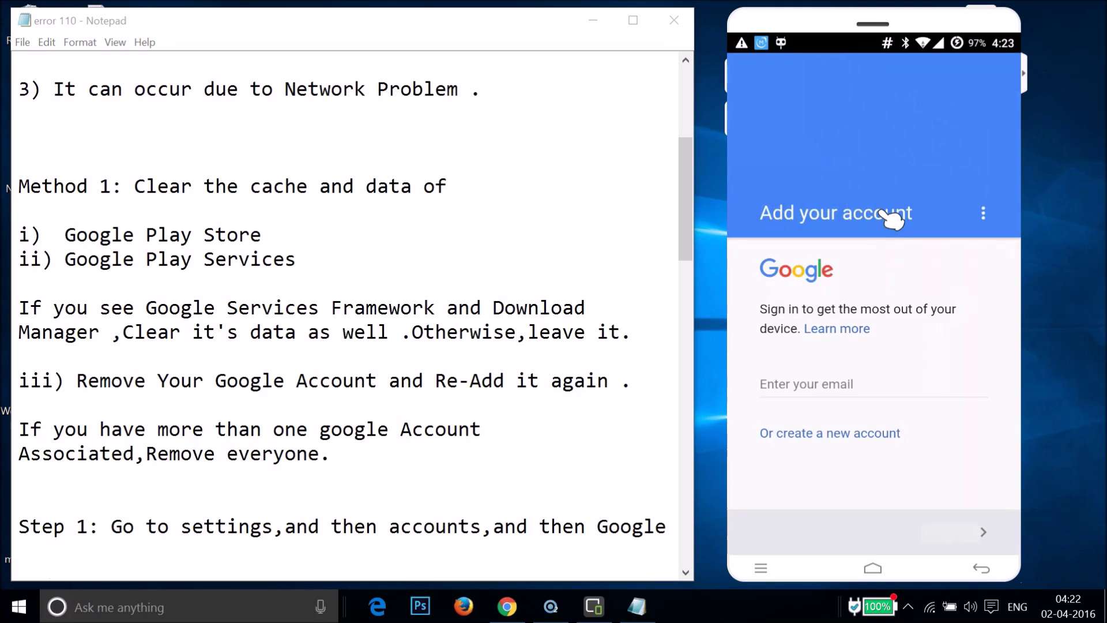
click(882, 384)
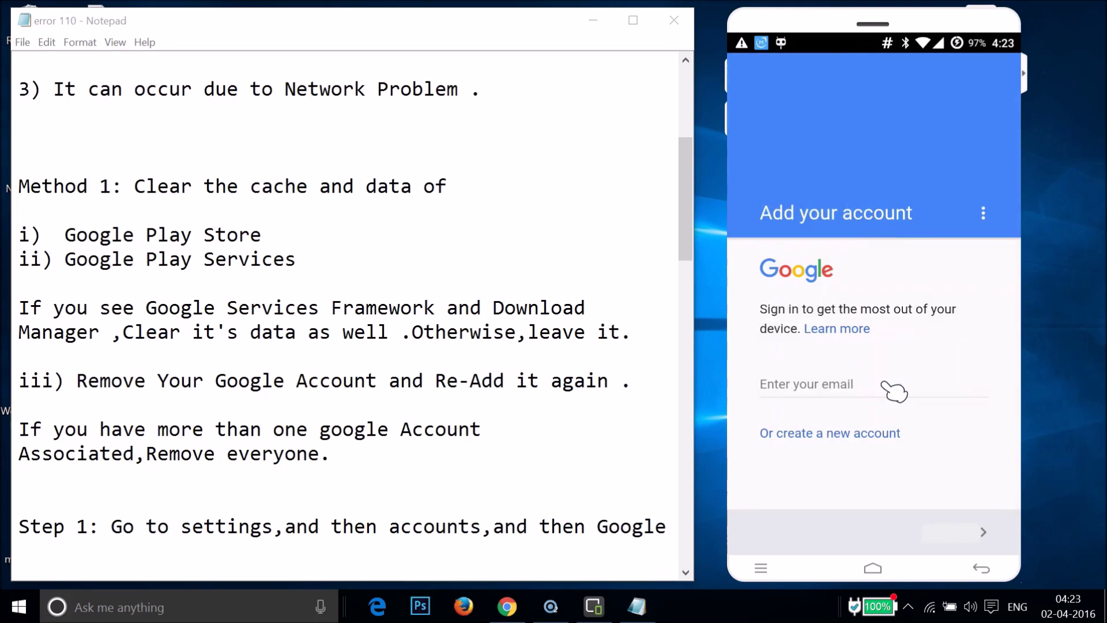
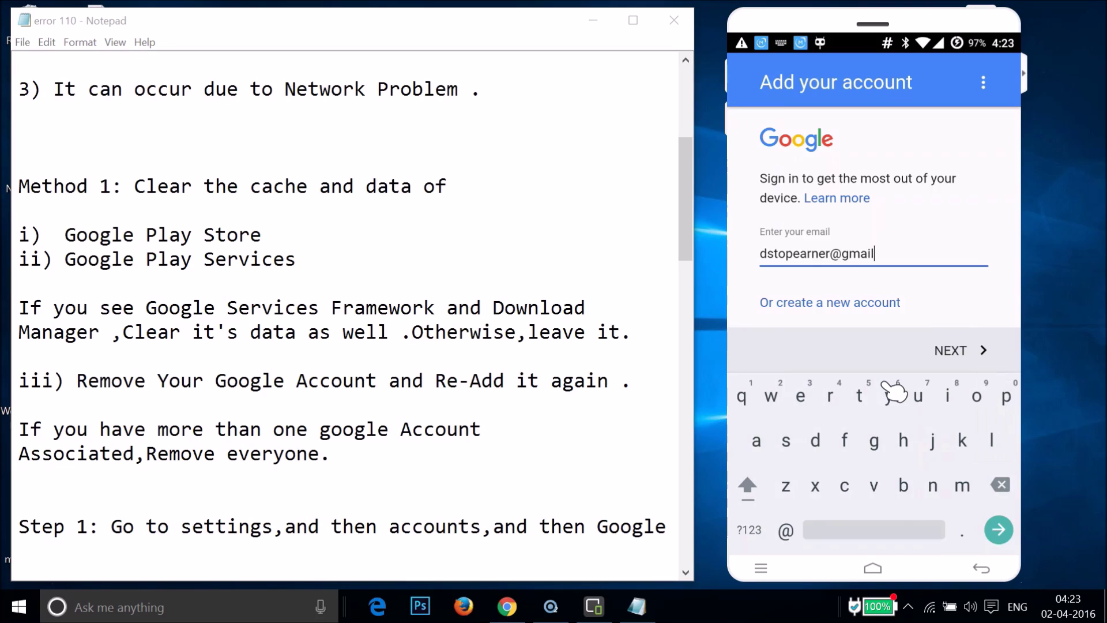
click(954, 350)
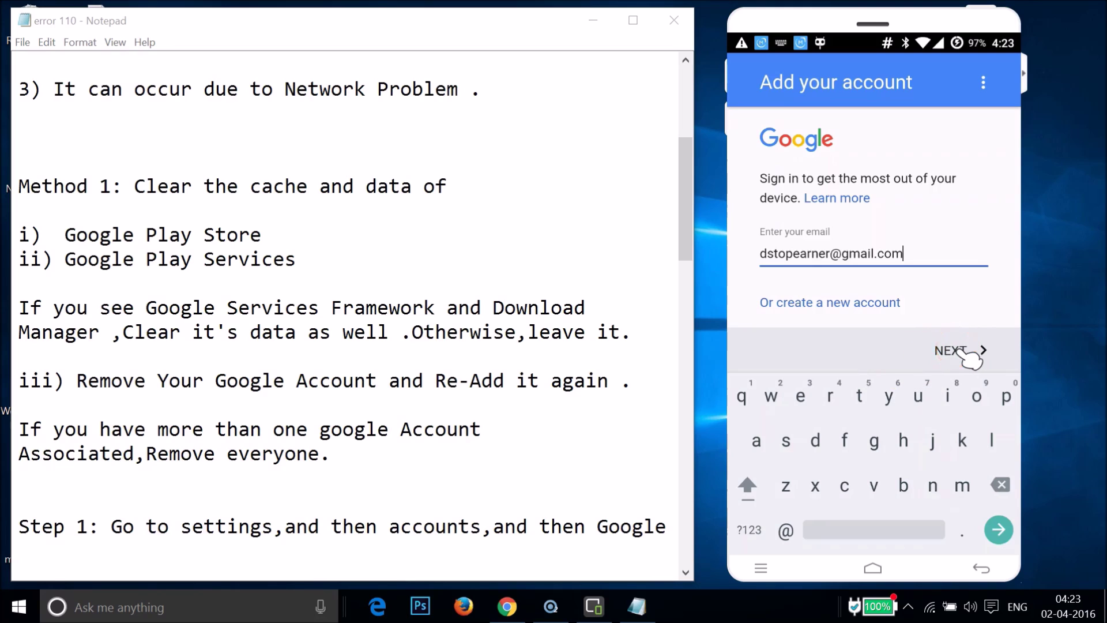
Submit the e-mail and sign in with the account password
click(874, 388)
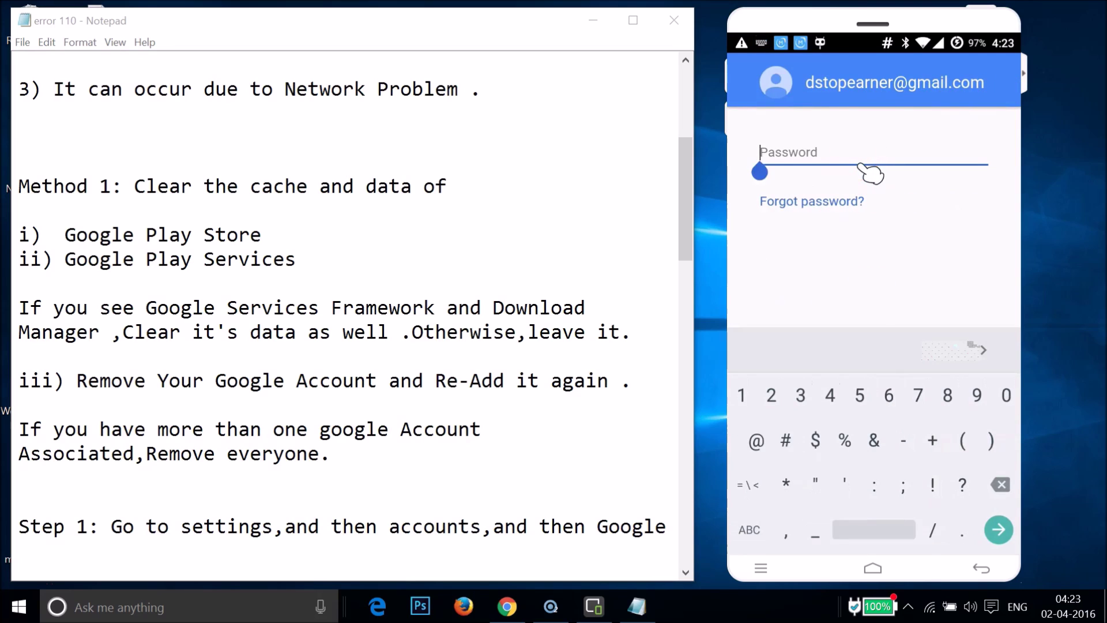
text(*******t)
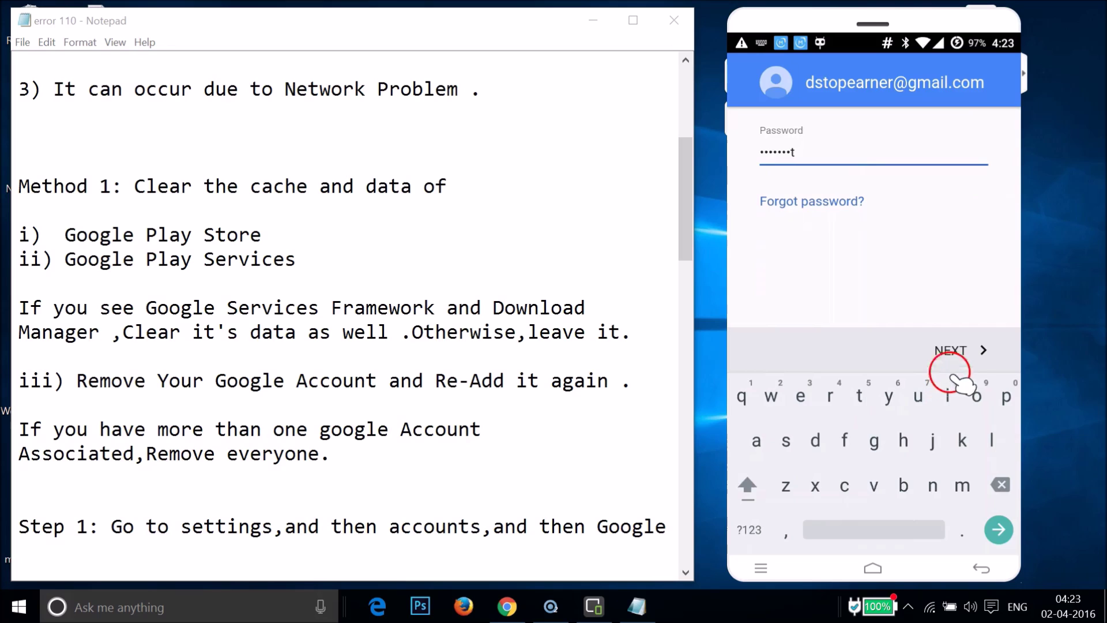
click(950, 350)
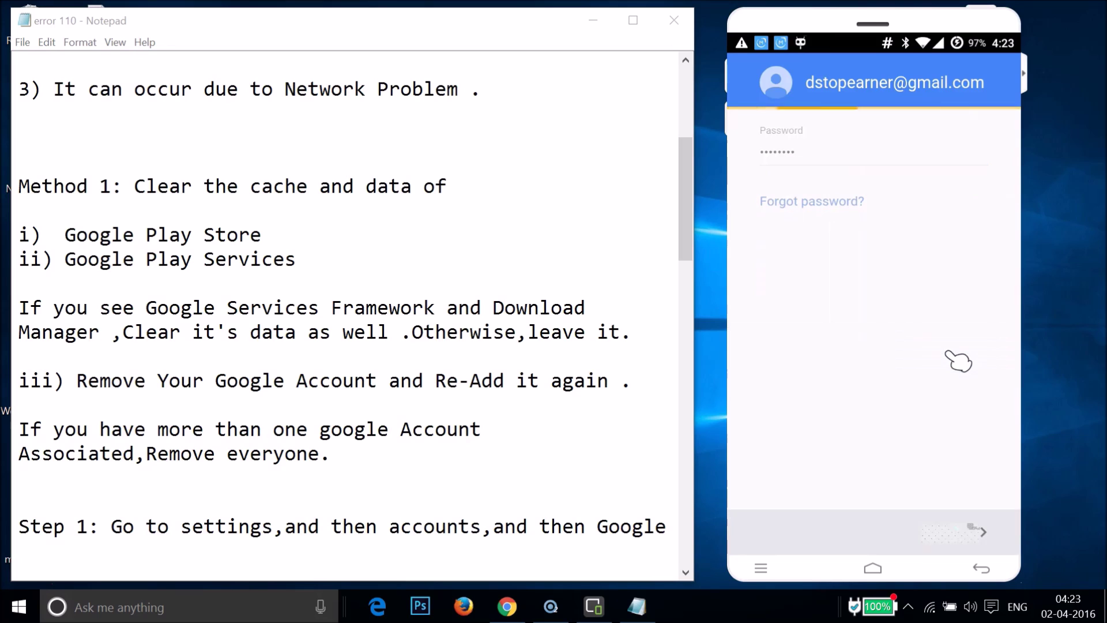
Accept the Terms of Service and continue past the Google services backup page
click(936, 532)
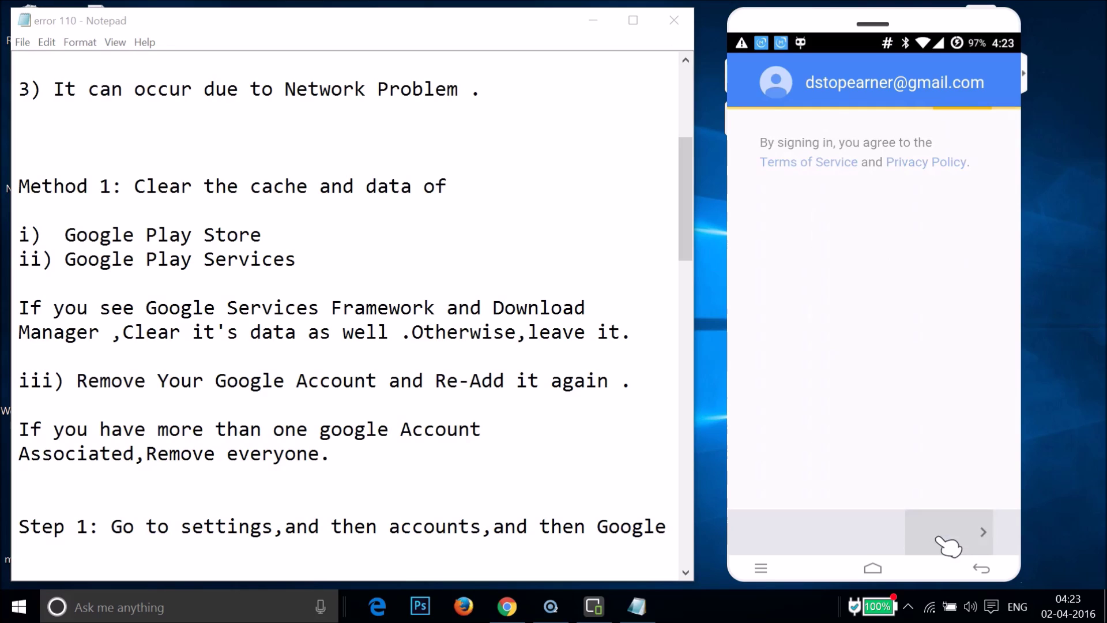
drag(892, 387, 882, 326)
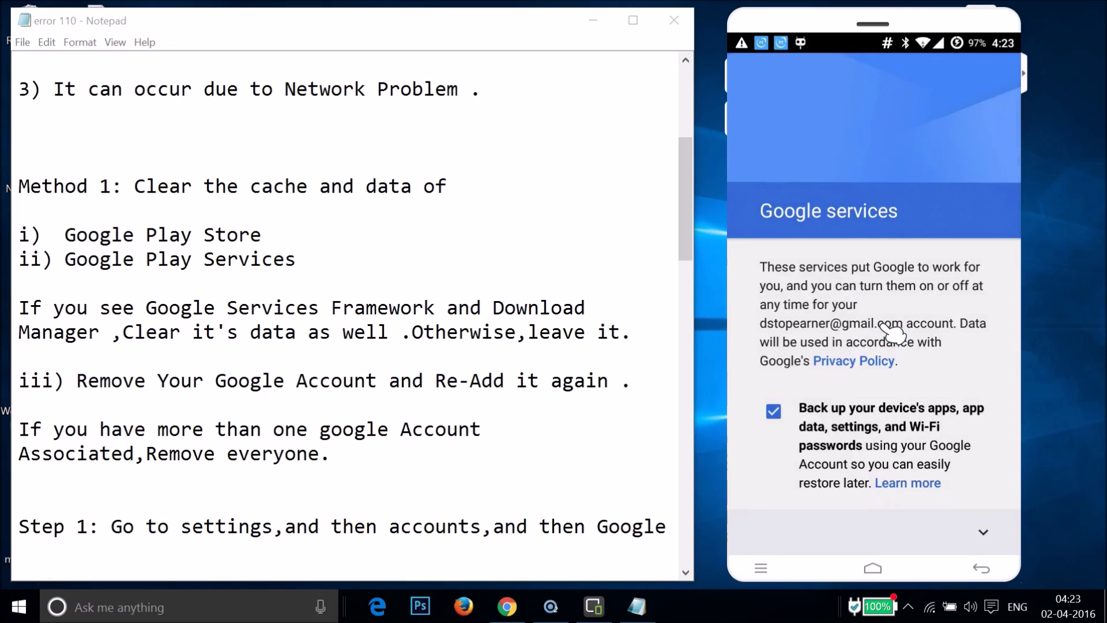
drag(986, 563, 962, 539)
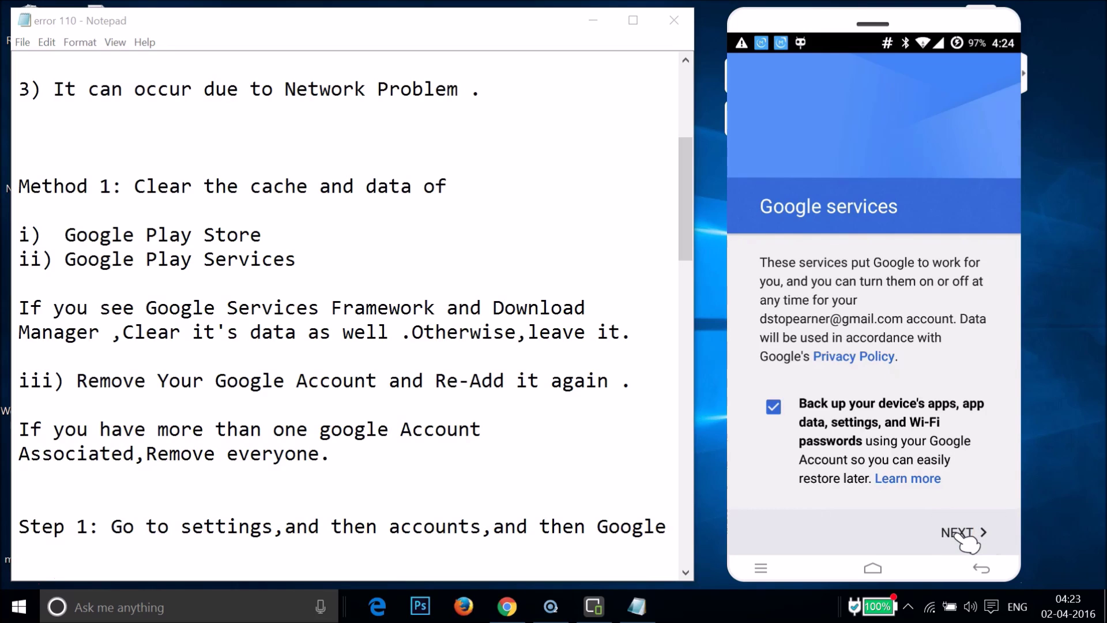
click(960, 535)
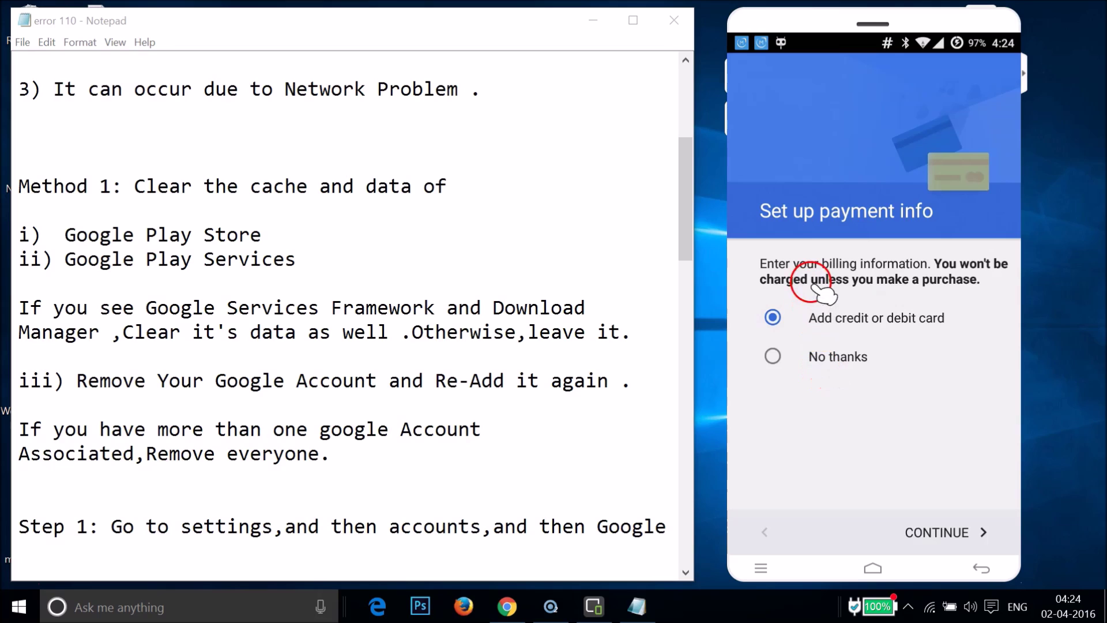
Choose No thanks for payment info and start using Google Play
click(824, 352)
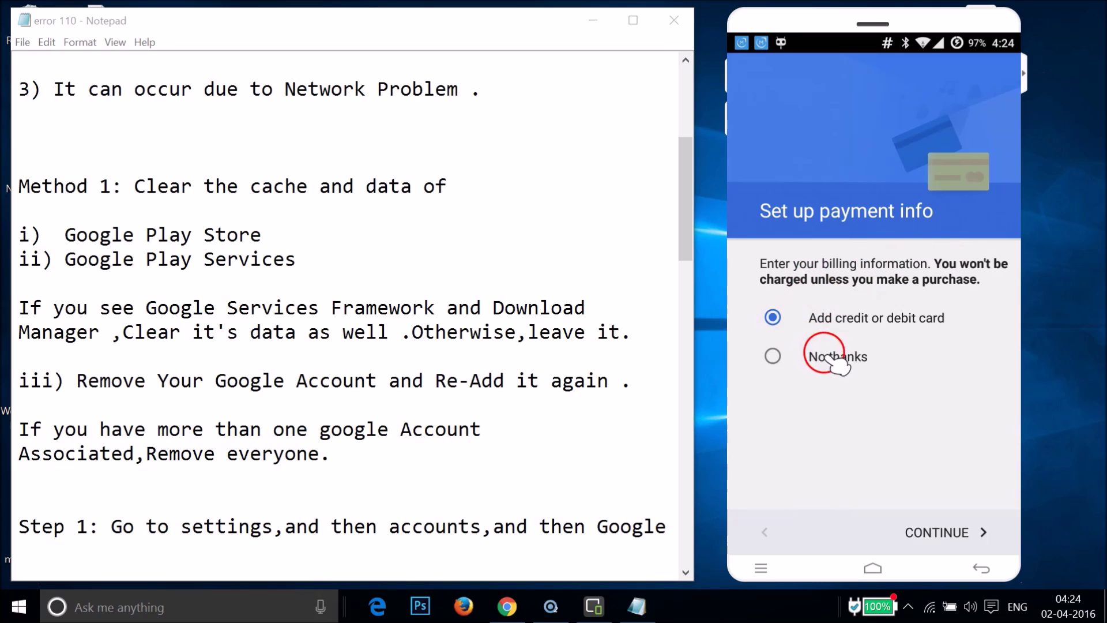
click(780, 354)
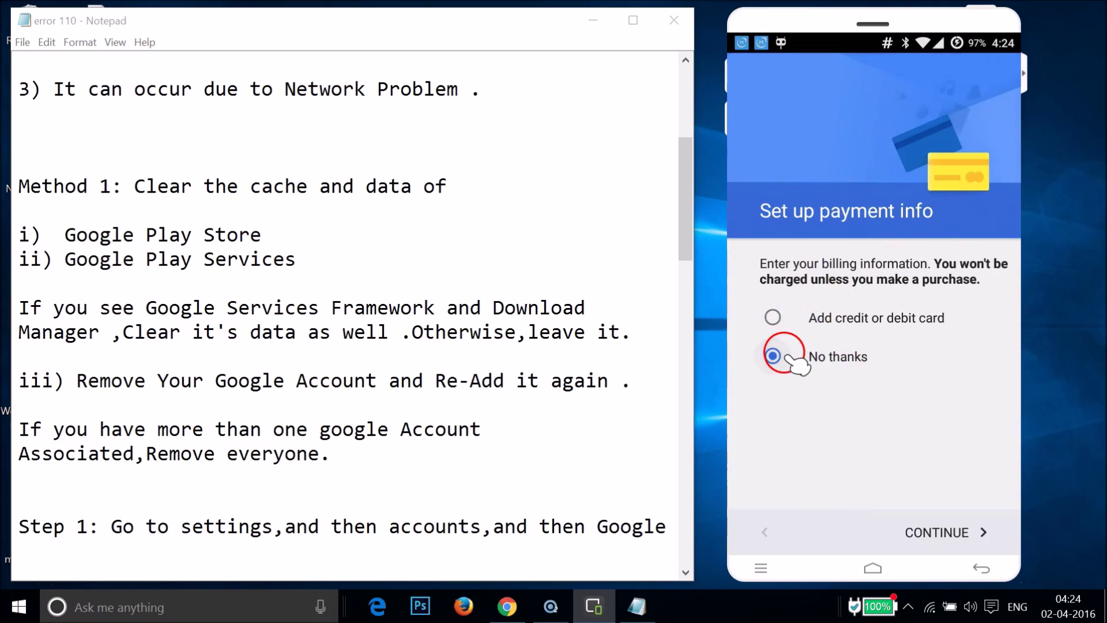
click(929, 533)
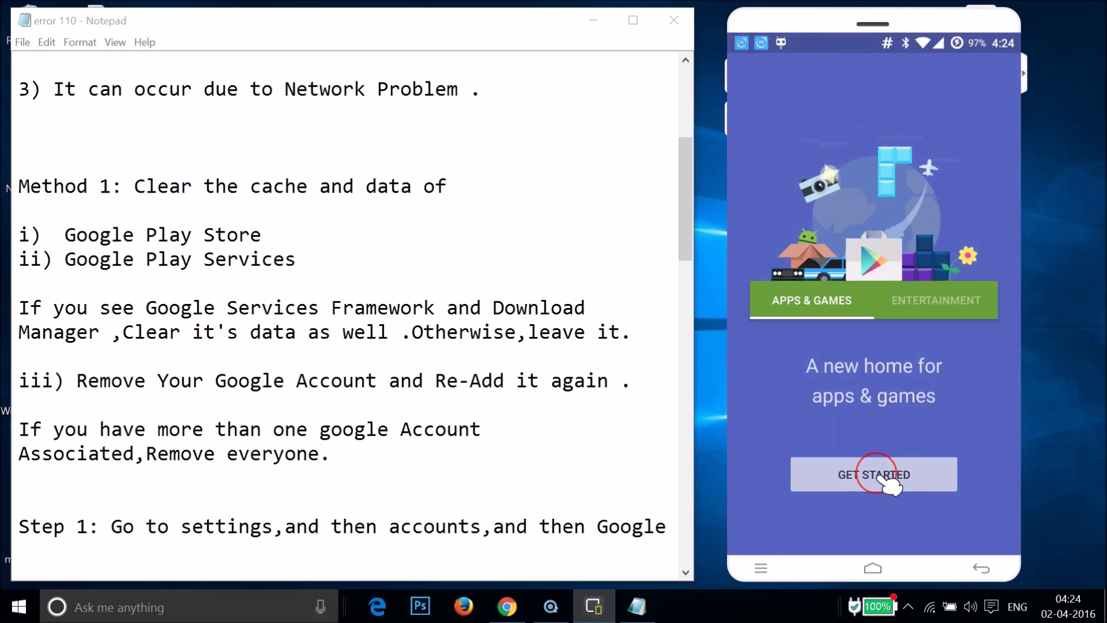
click(880, 476)
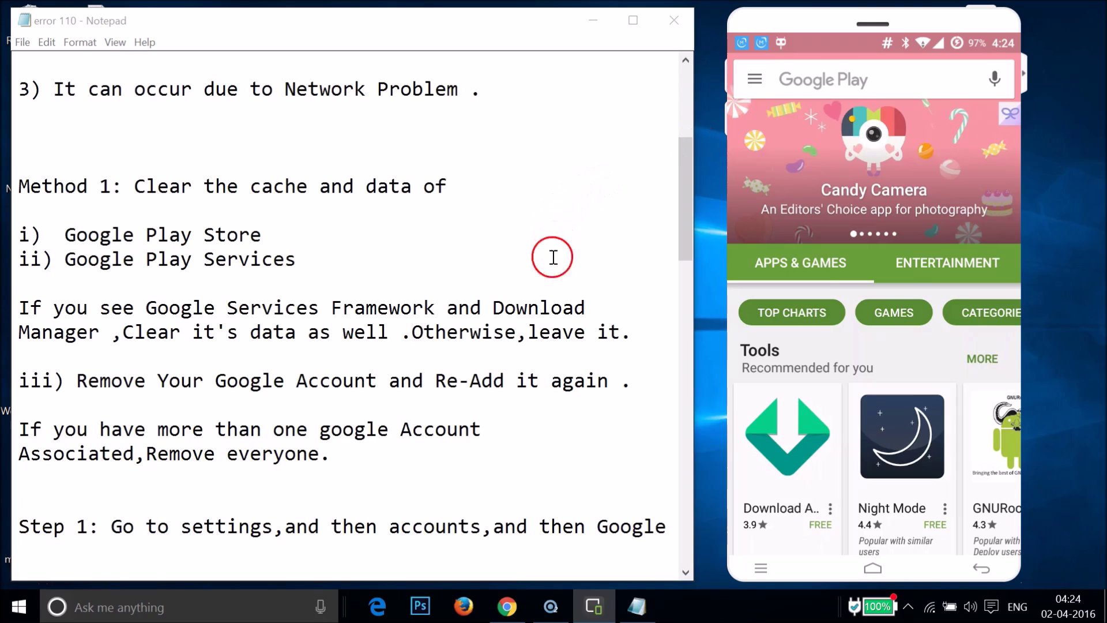
Scroll the Notepad notes down to the Method 2 instructions for uninstalling Play Store updates
scroll(290, 376, down, 3)
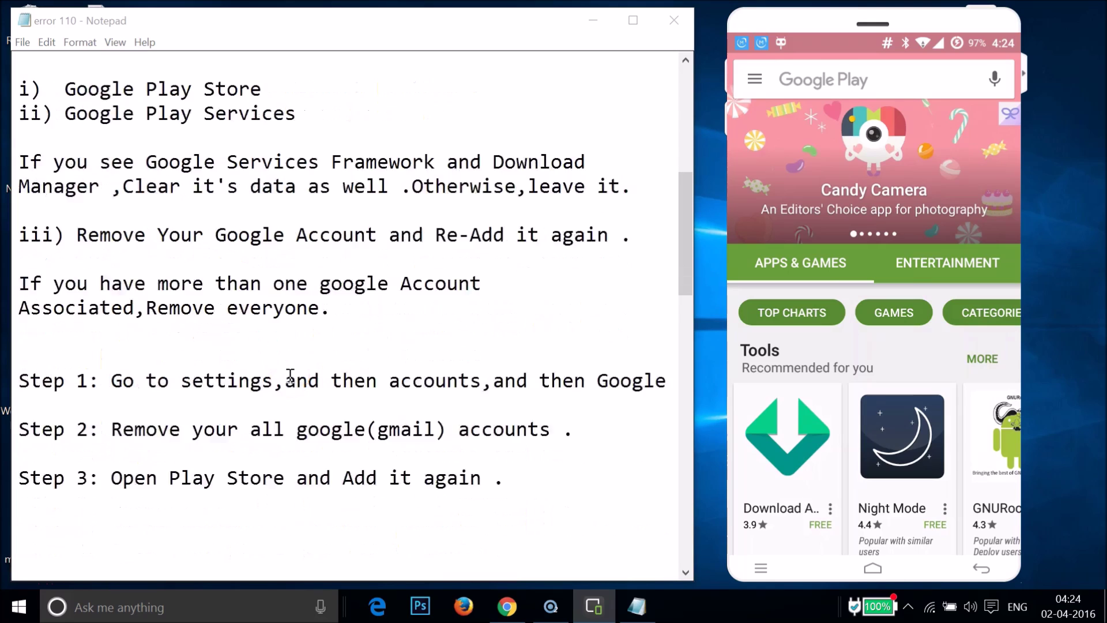
scroll(290, 376, up, 1)
scroll(290, 376, up, 5)
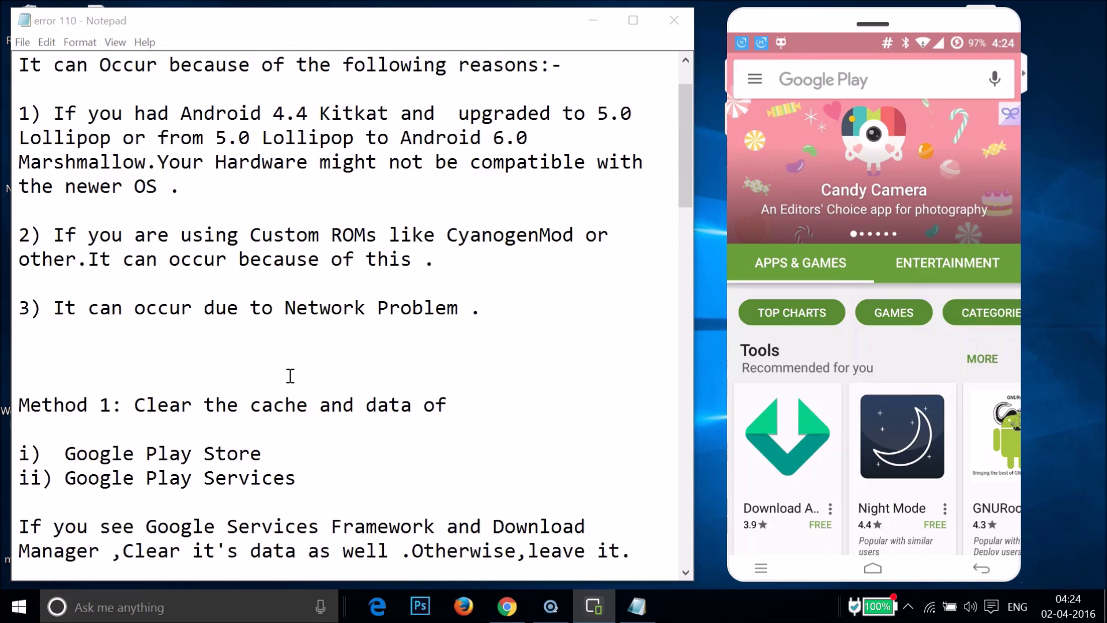
scroll(290, 376, down, 1)
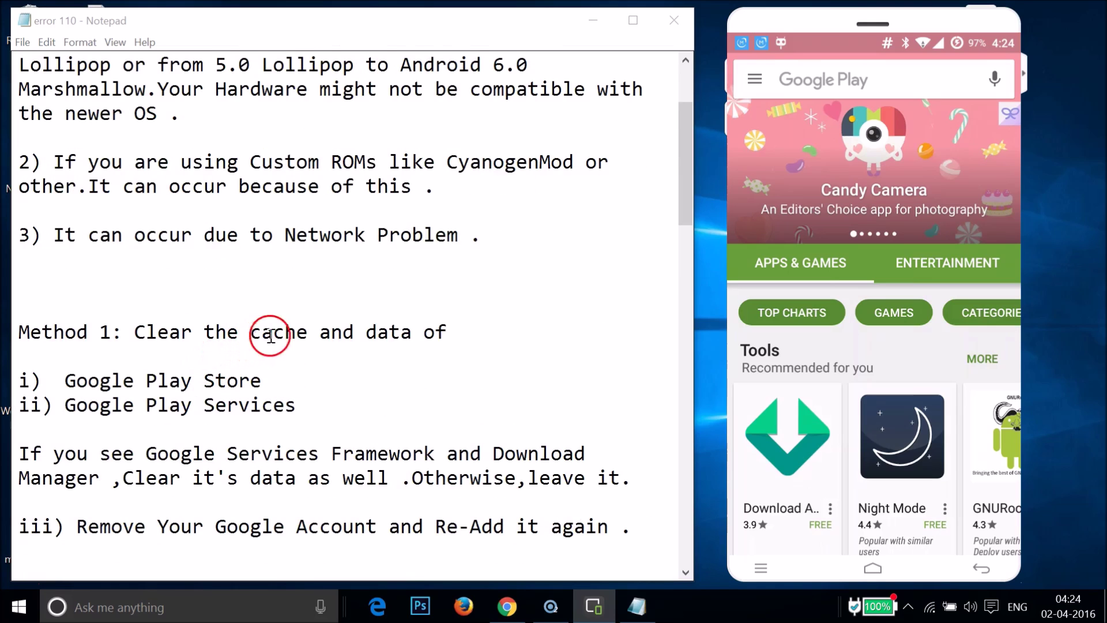
click(465, 349)
scroll(466, 349, down, 9)
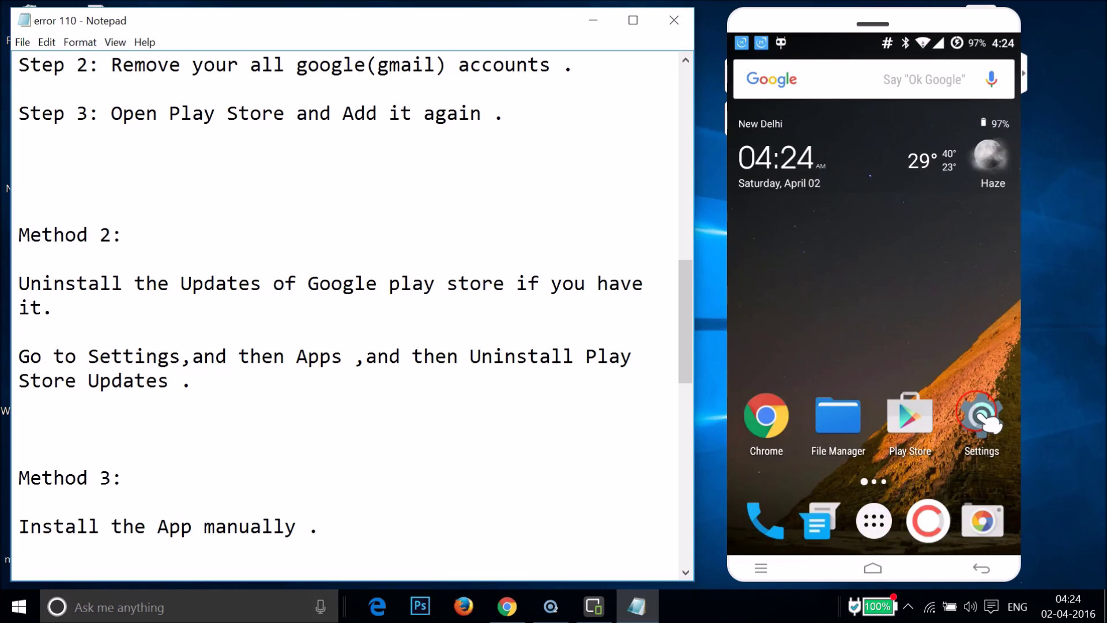
In Settings > Apps, show the ALL apps list scrolled to Google Play Store (33.28MB)
click(990, 425)
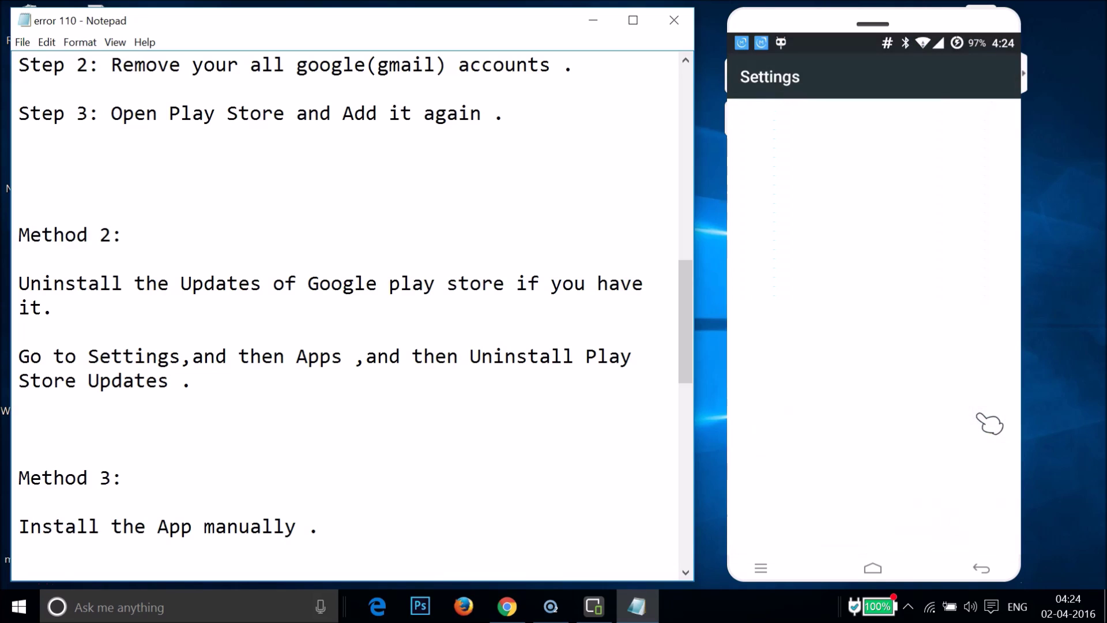
scroll(911, 424, down, 5)
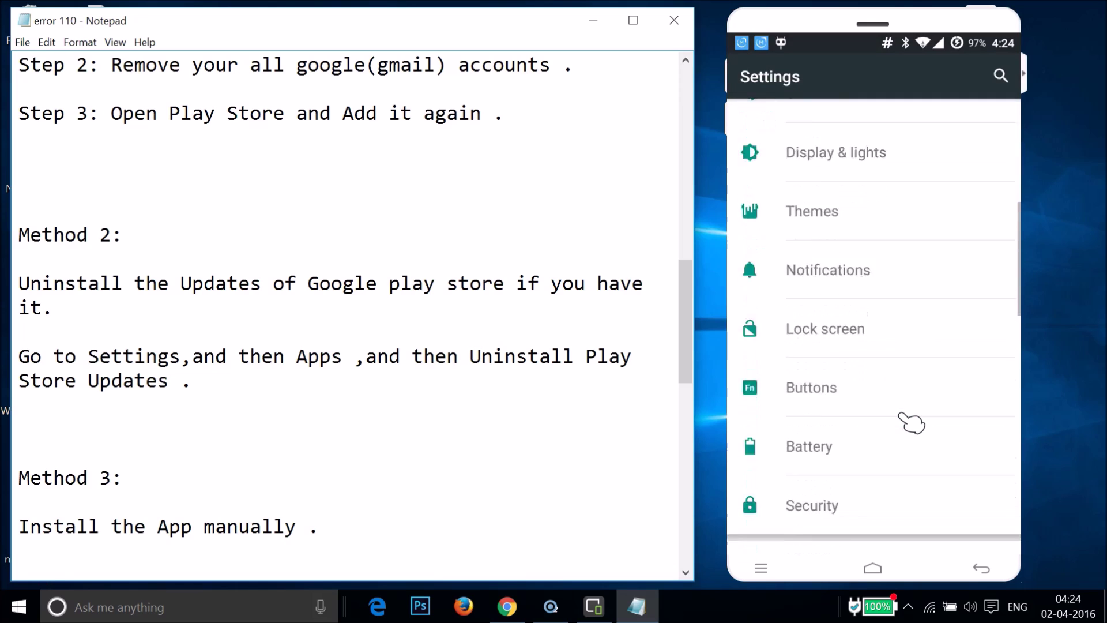
scroll(911, 423, up, 5)
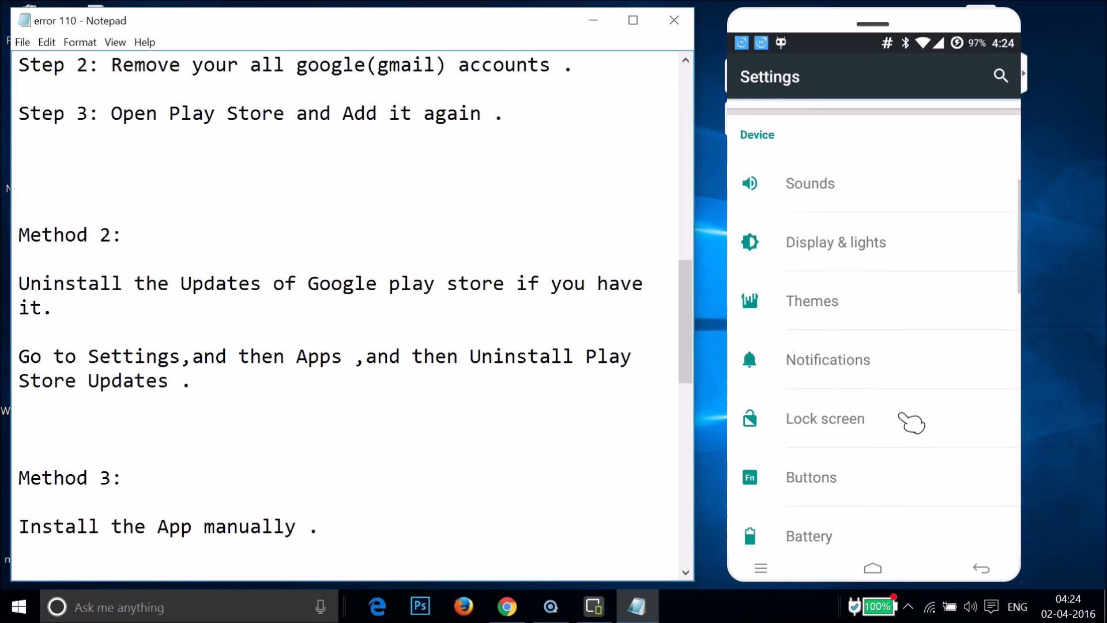
scroll(911, 424, down, 5)
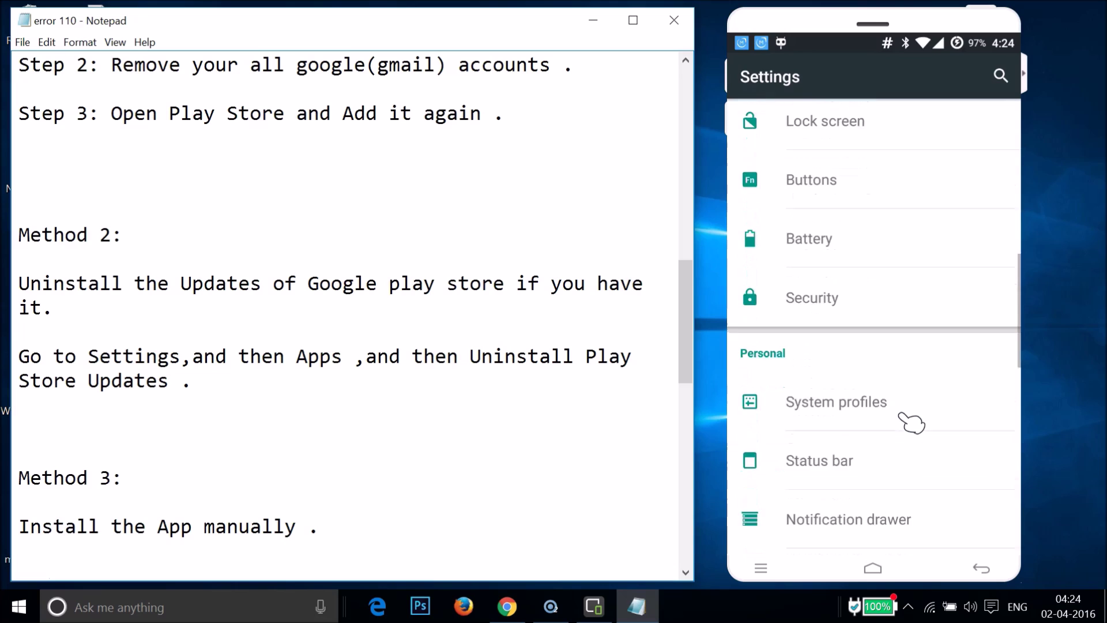
click(789, 344)
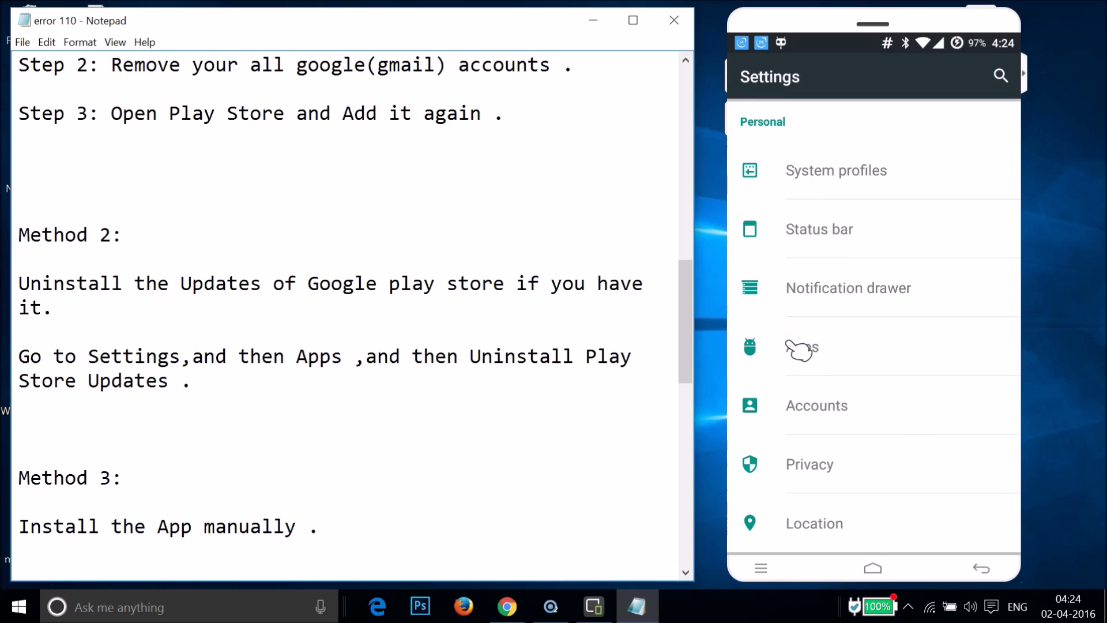
drag(954, 176, 969, 150)
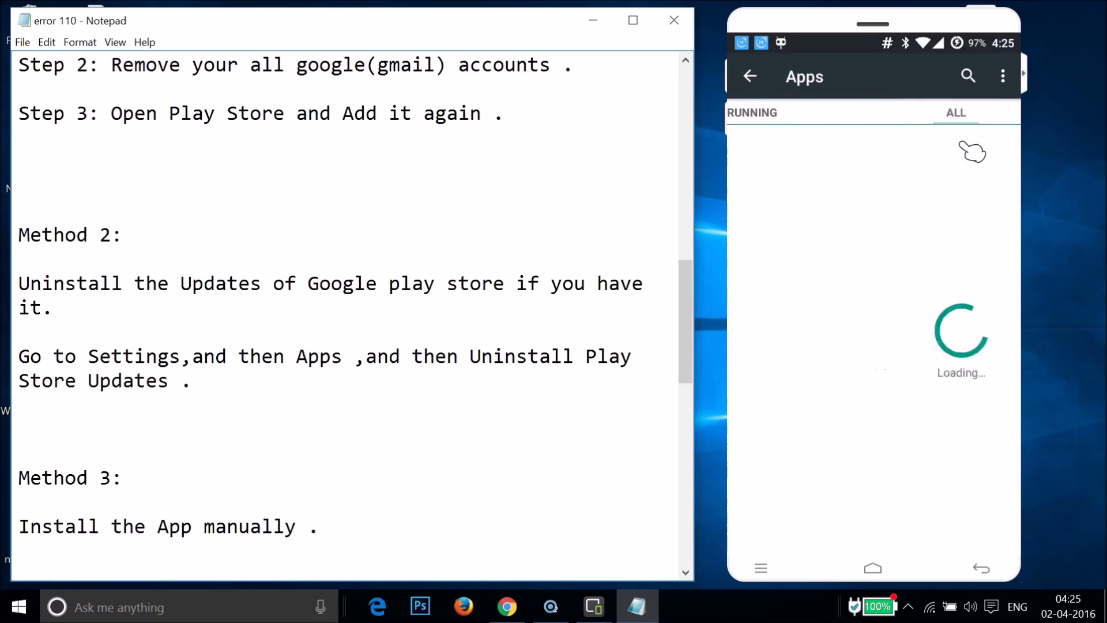
scroll(972, 152, down, 15)
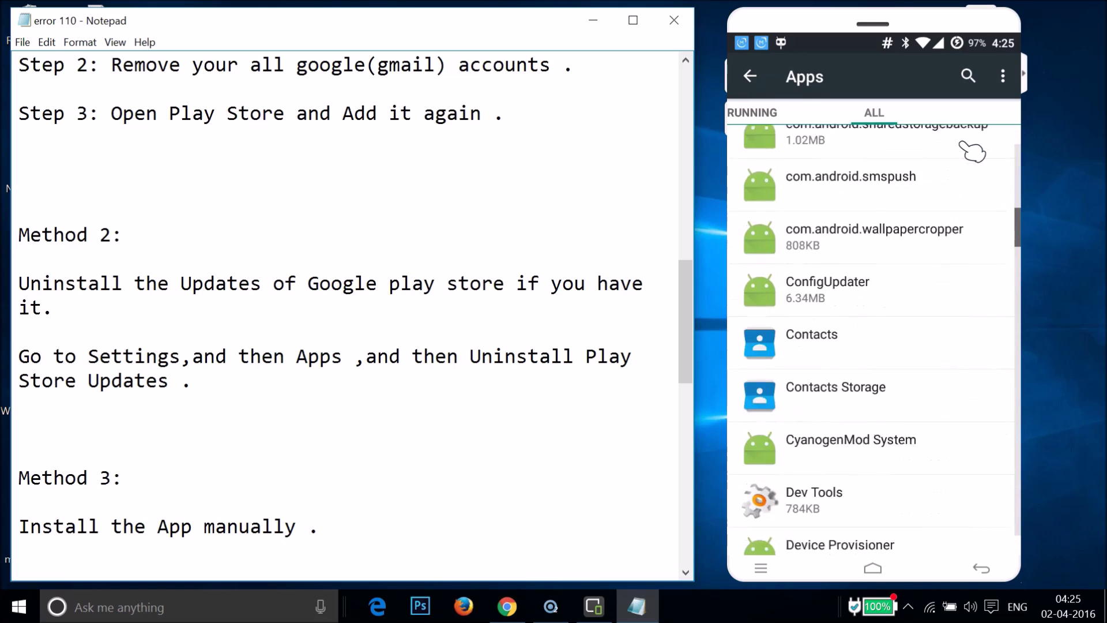
scroll(972, 152, down, 15)
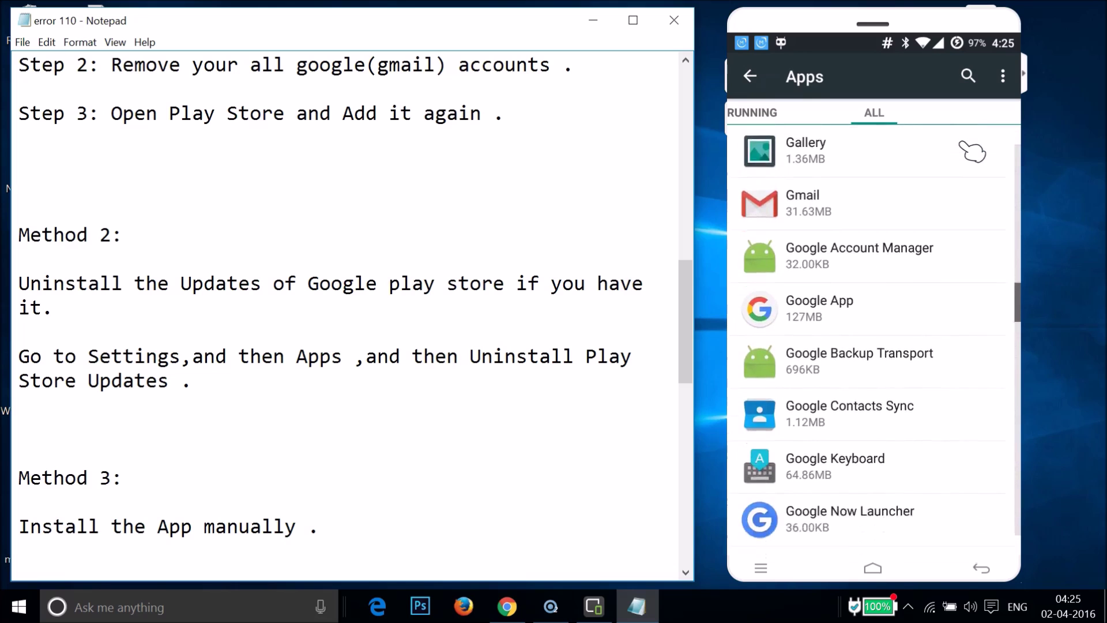
scroll(972, 151, down, 5)
click(852, 240)
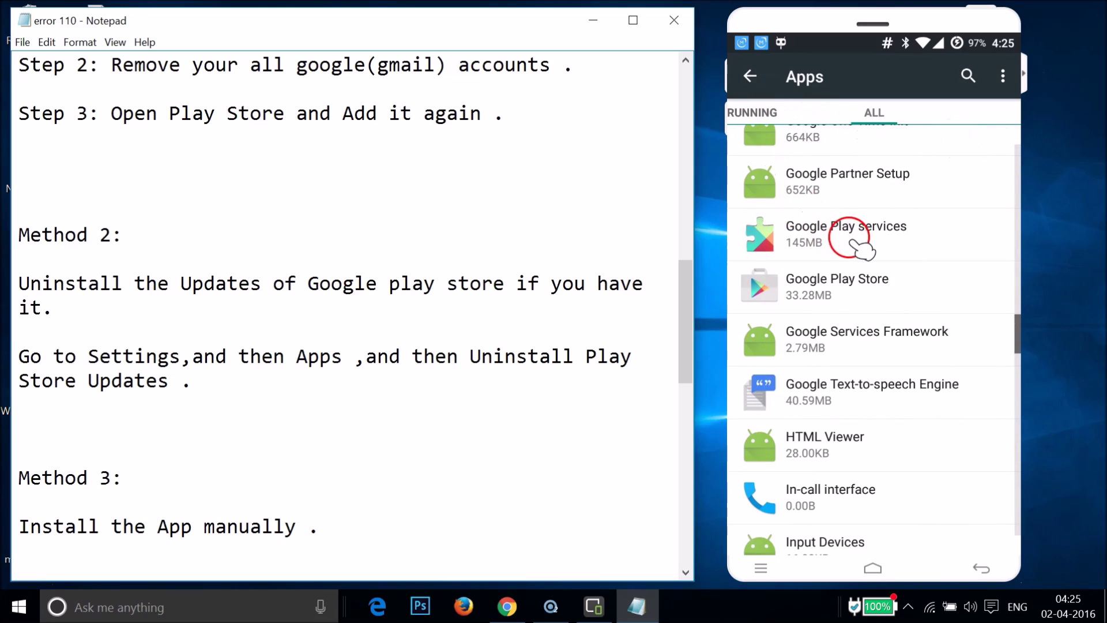
Uninstall Google Play Store updates, reverting to factory version 5.12.10 at 18.27MB
click(902, 295)
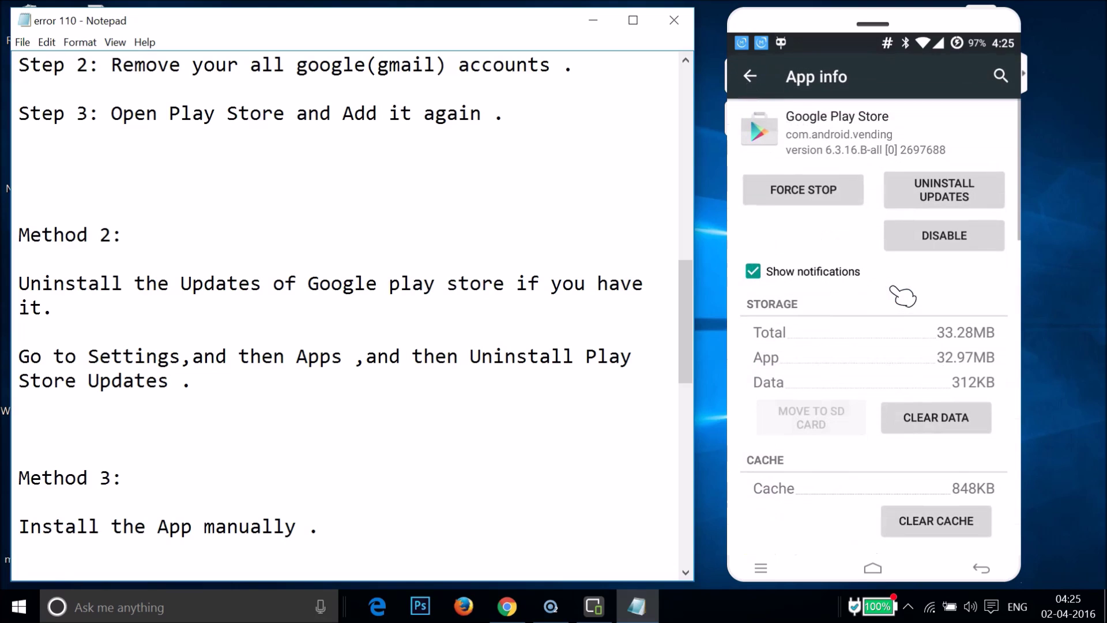
click(945, 190)
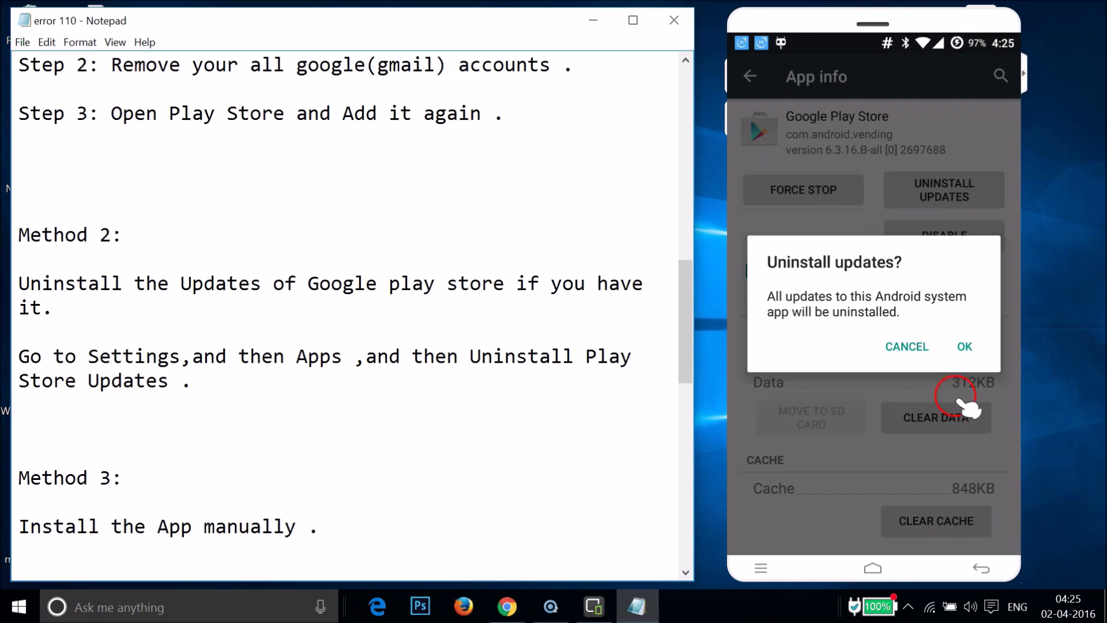
click(963, 346)
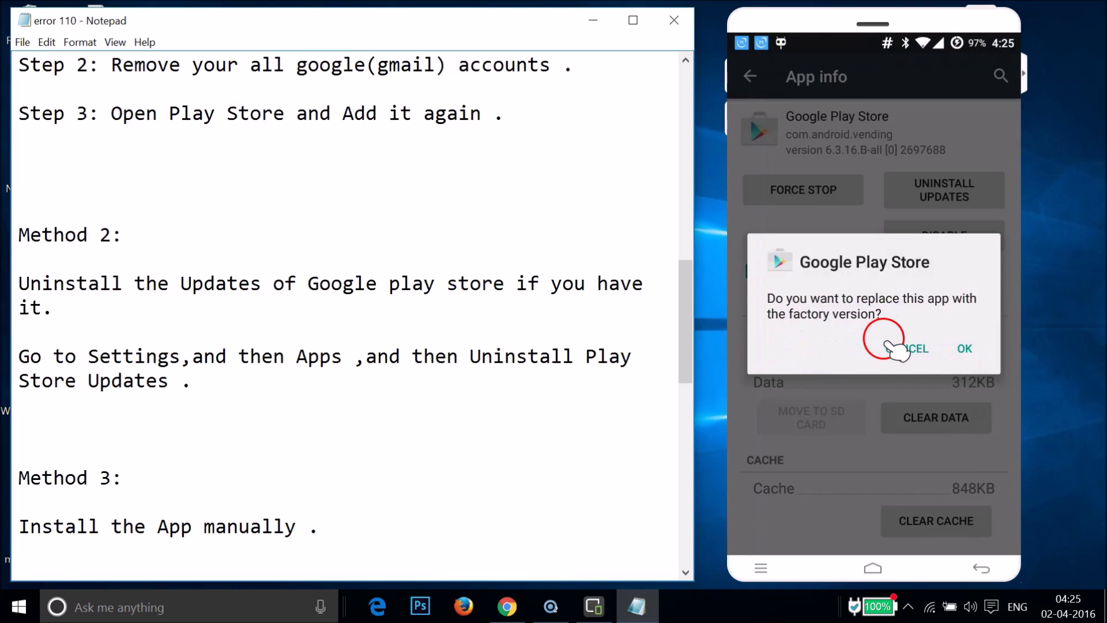
click(964, 348)
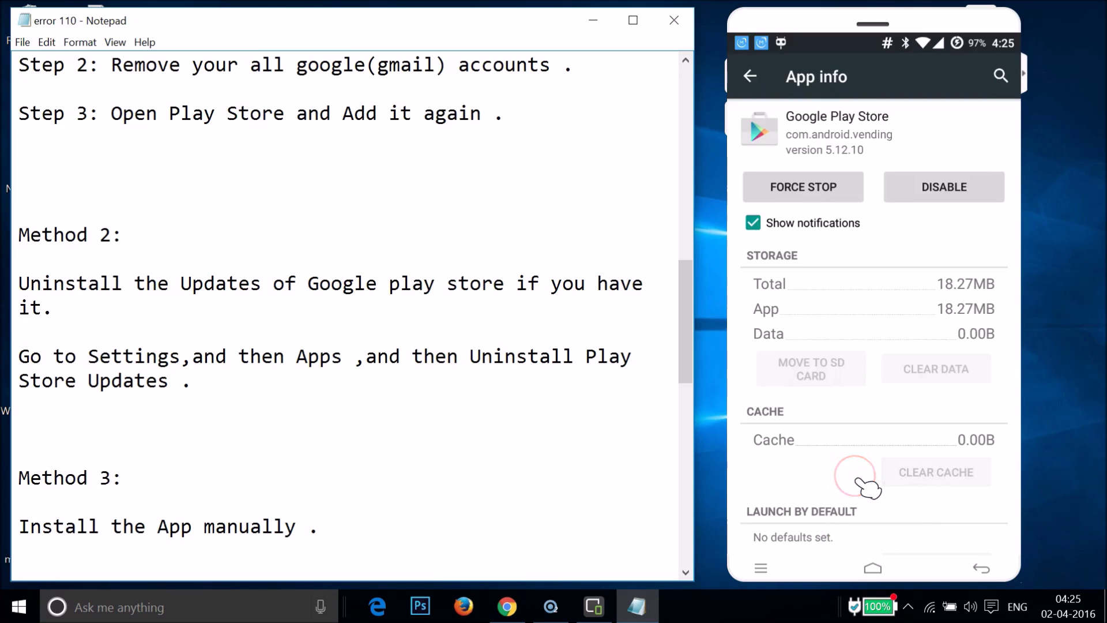
Back out of Settings to the home screen and reopen the Play Store
right_click(858, 479)
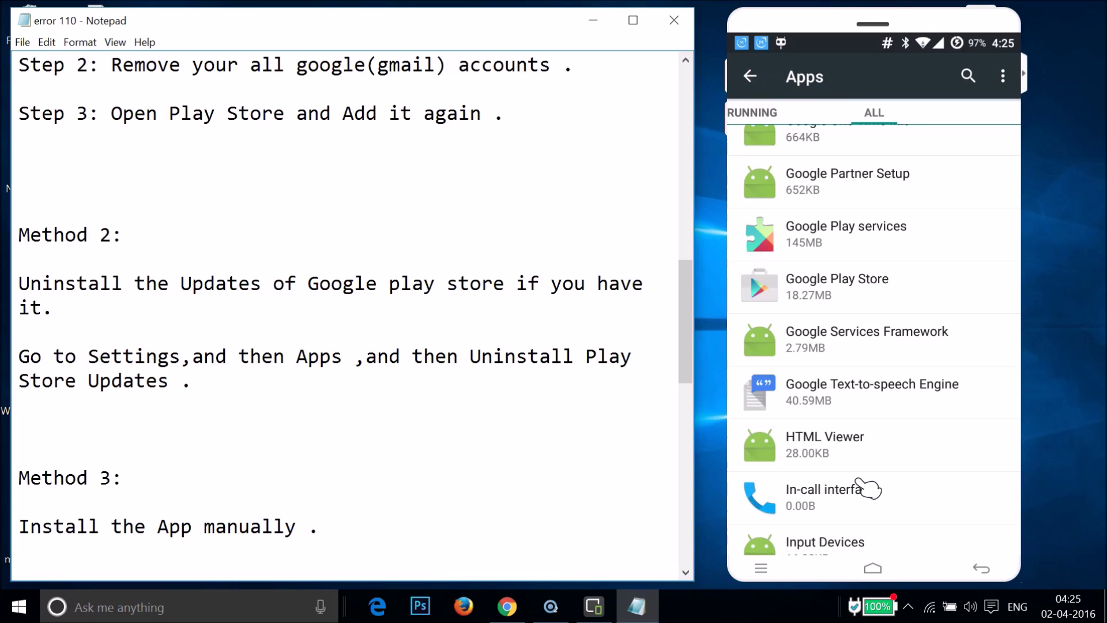
right_click(857, 480)
right_click(857, 480)
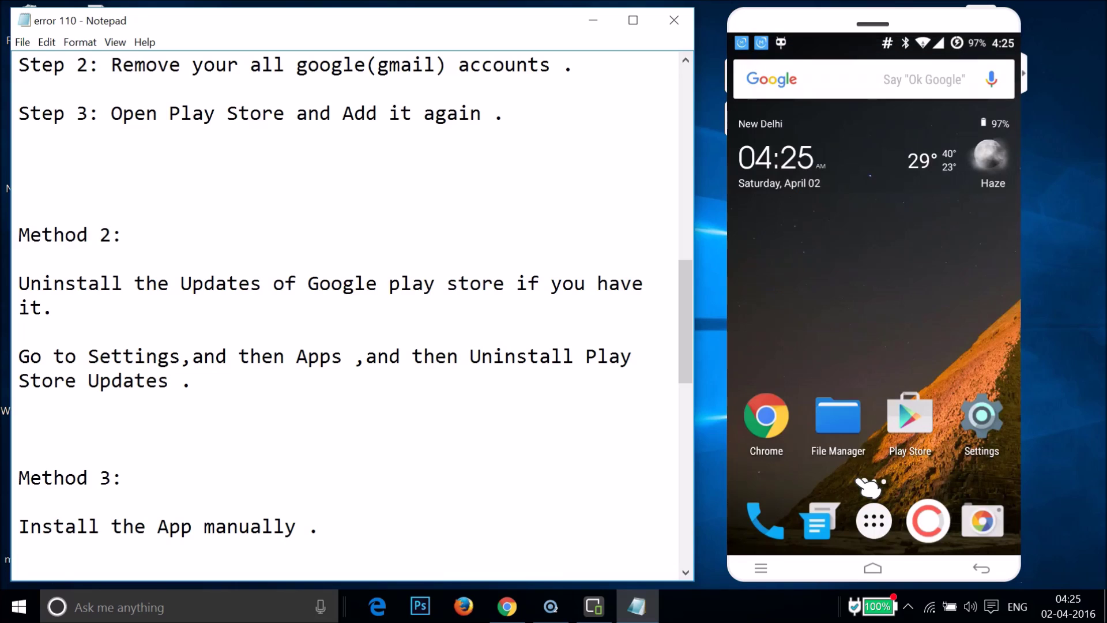
click(922, 388)
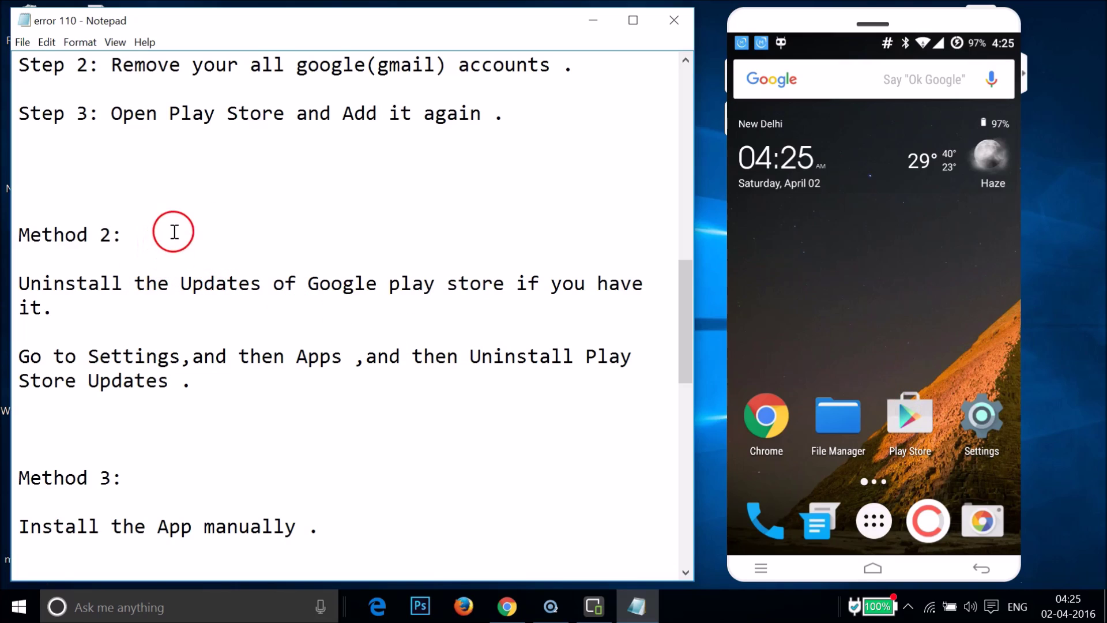
Scroll the notes to Method 3 (Unknown Sources .apk install) and Method 4 (another Wi-Fi network)
click(273, 407)
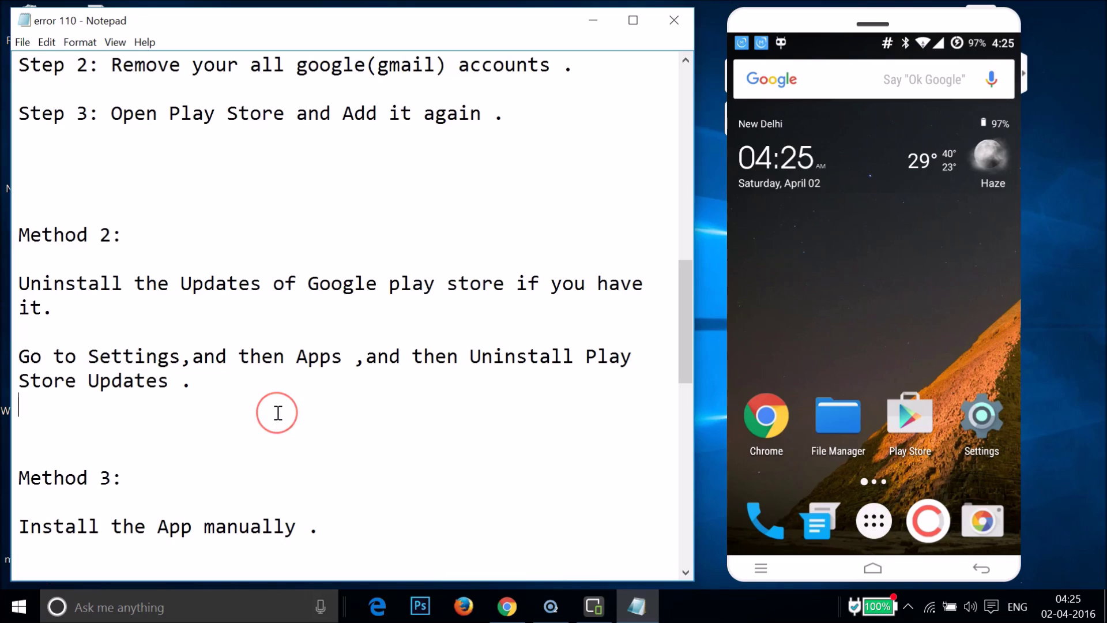
scroll(278, 413, down, 2)
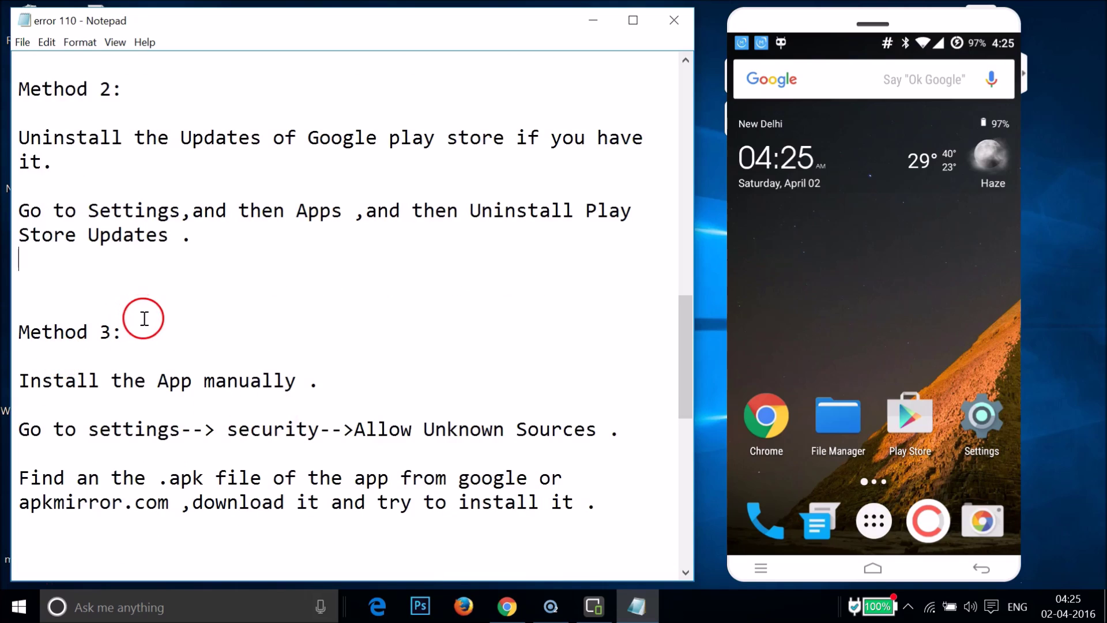
scroll(229, 345, down, 1)
scroll(230, 346, down, 1)
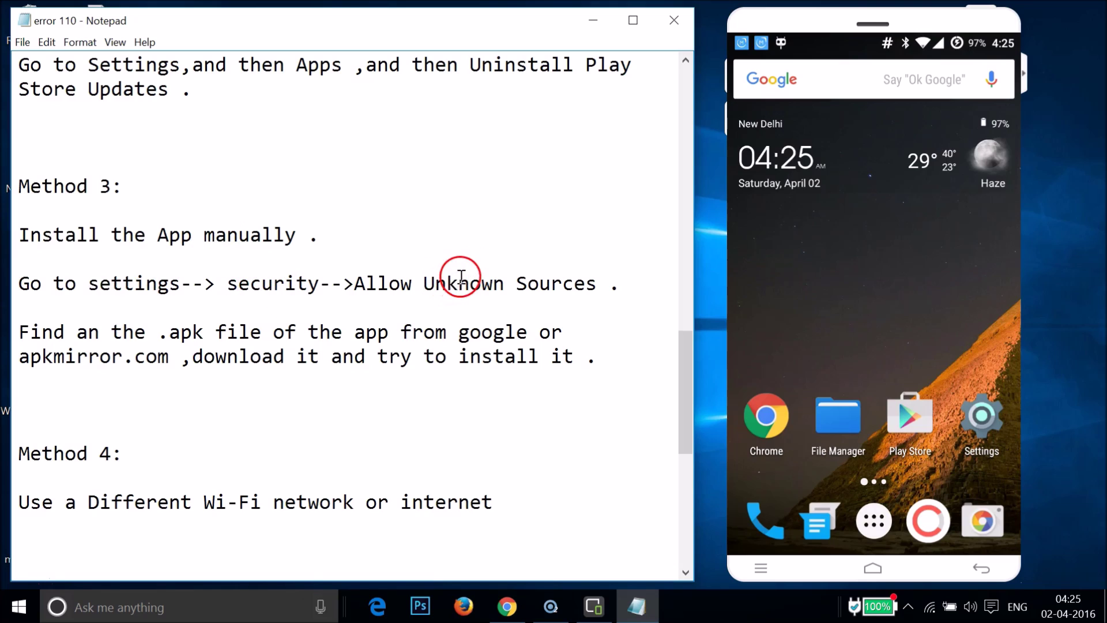
In Settings > Security, toggle Unknown sources off and back on, confirm it, and return home
click(997, 433)
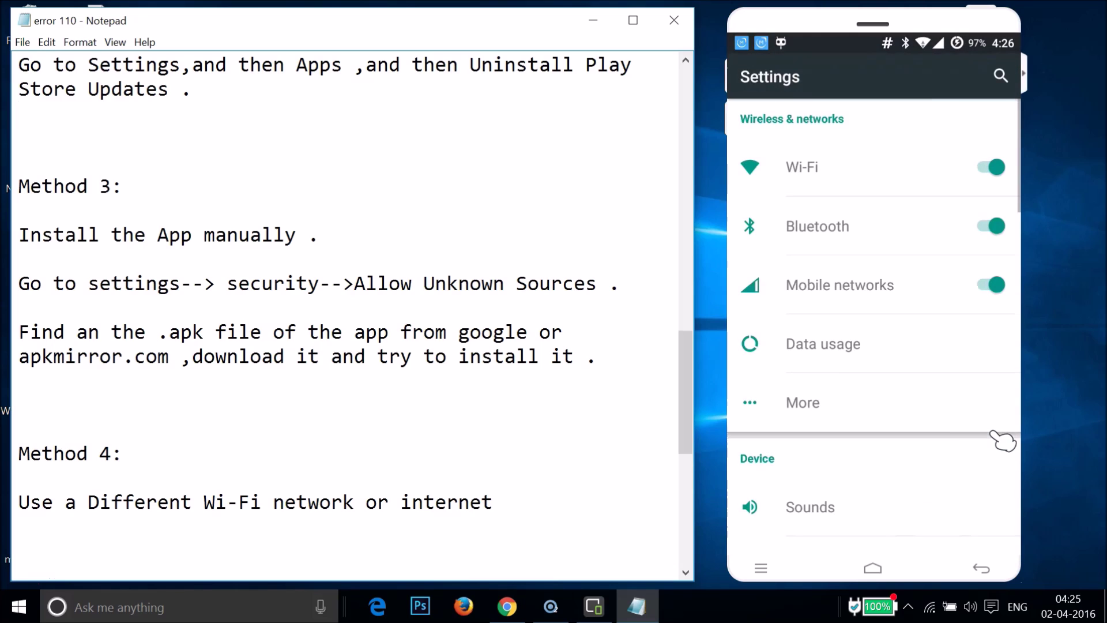
scroll(859, 398, down, 10)
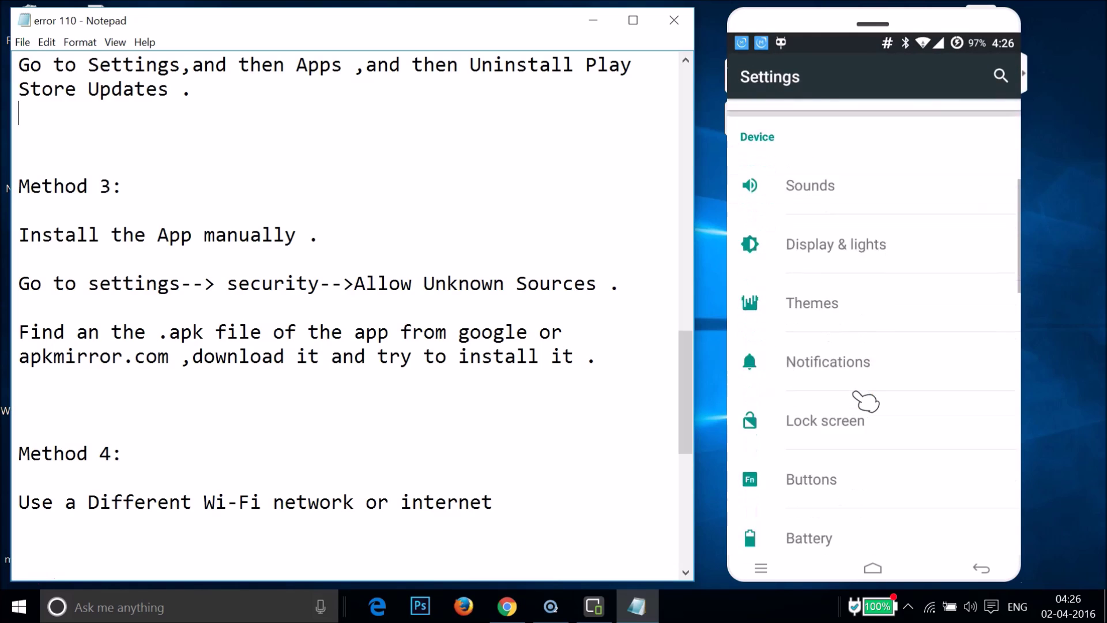
scroll(864, 402, down, 3)
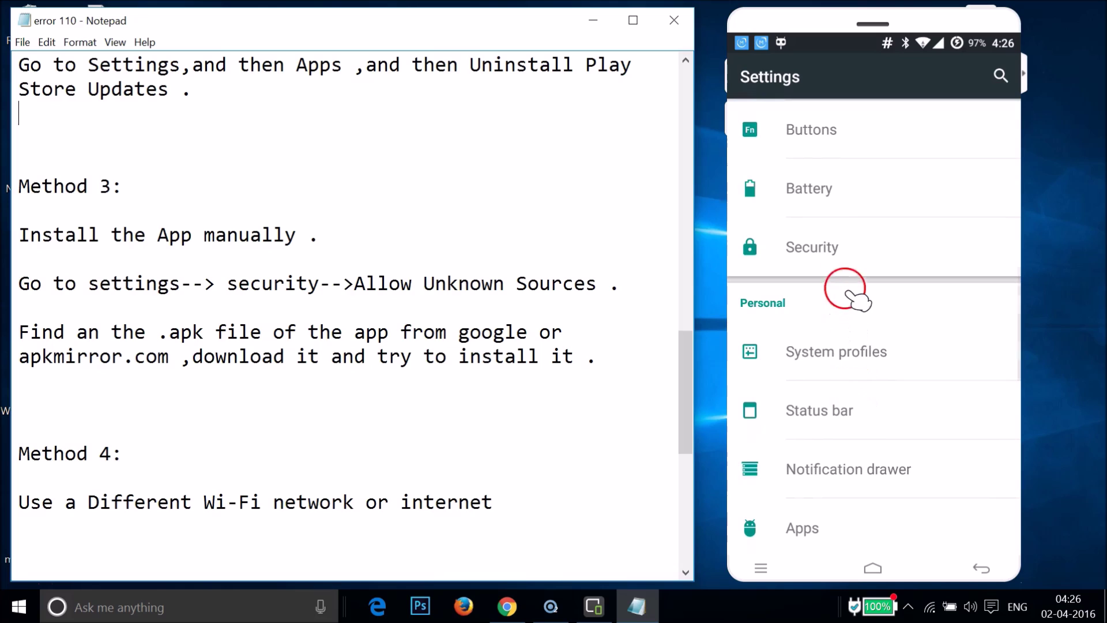
click(840, 253)
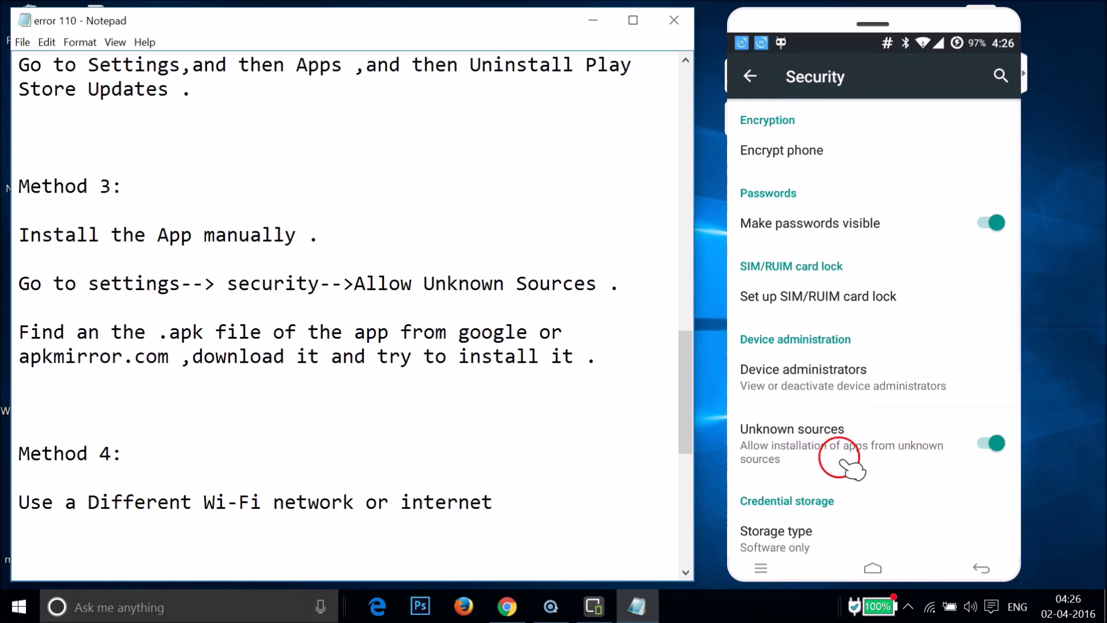
click(949, 438)
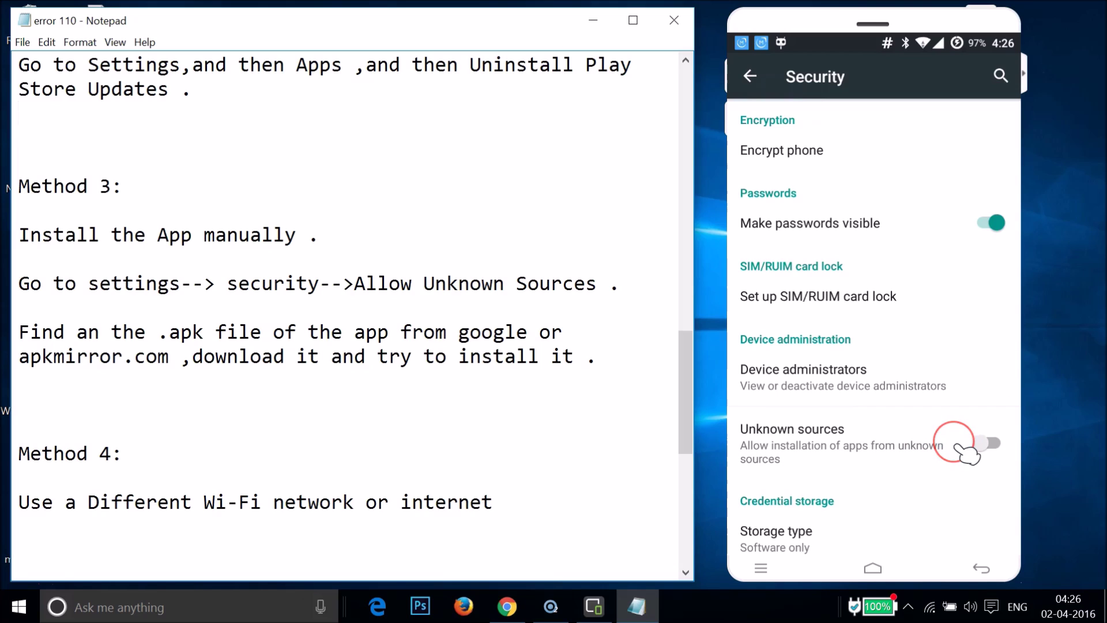
click(957, 444)
click(964, 368)
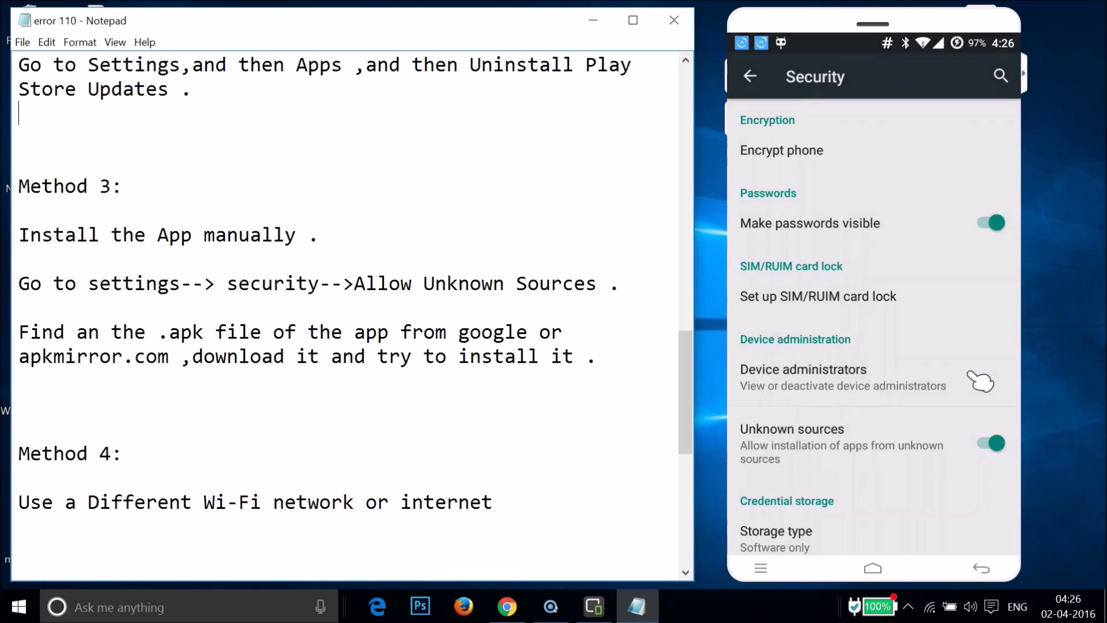
right_click(879, 432)
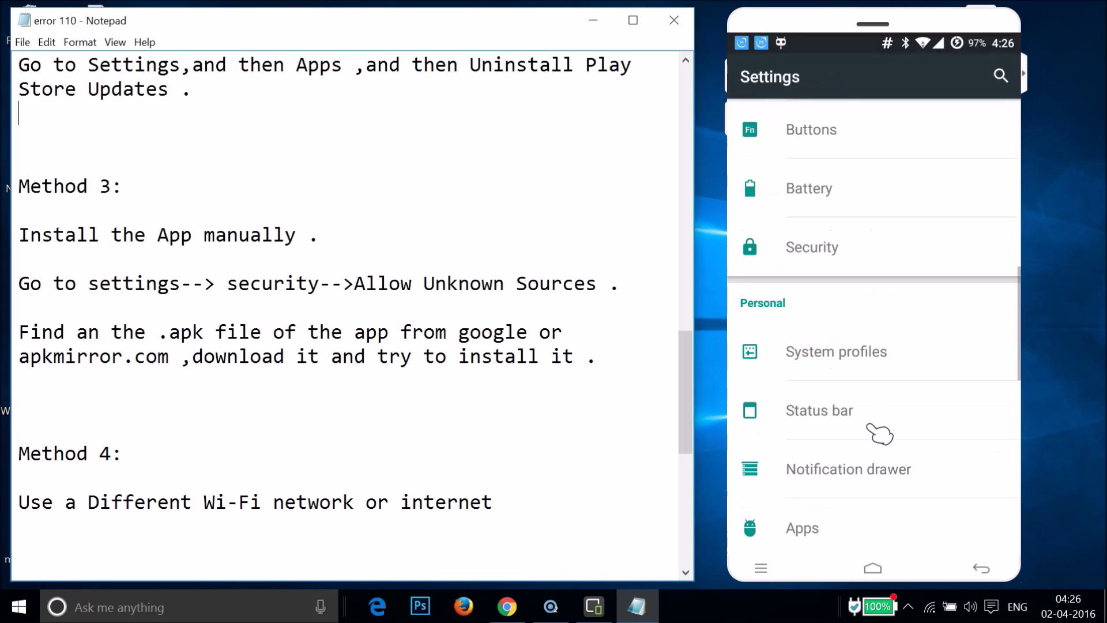
right_click(879, 432)
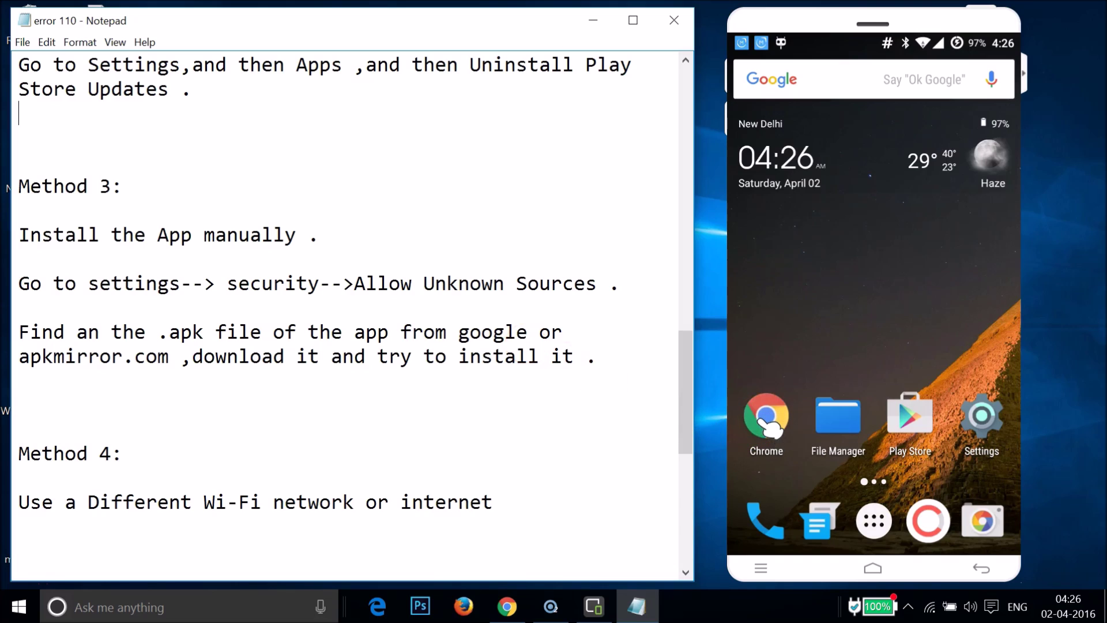
Search Chrome for 'adobe acrobat reader apk' and scroll through the APK download results
click(762, 421)
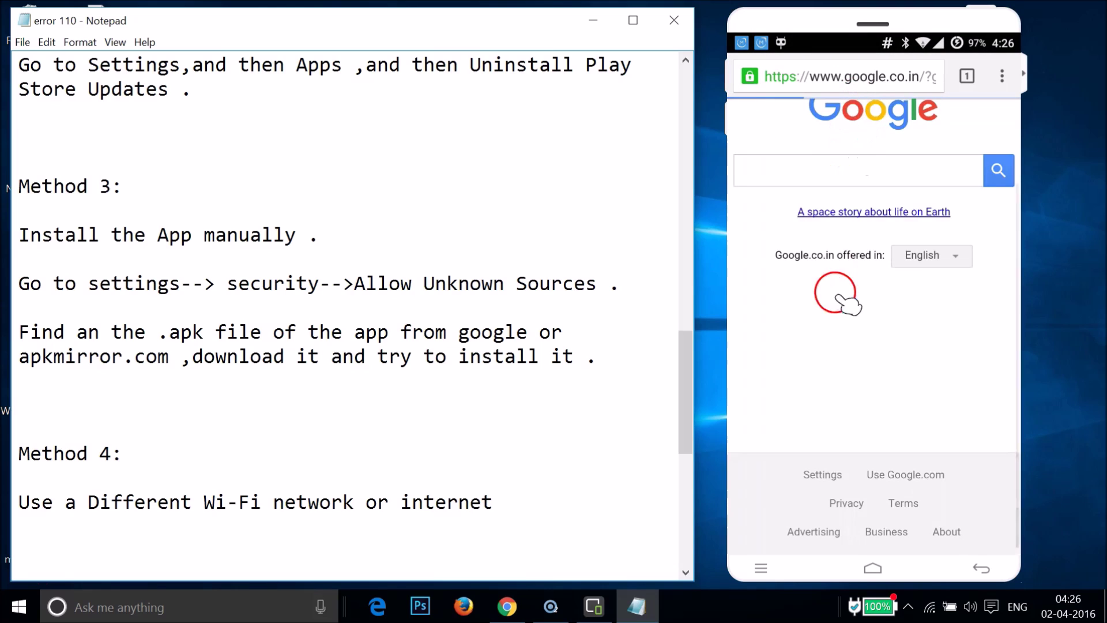
click(798, 179)
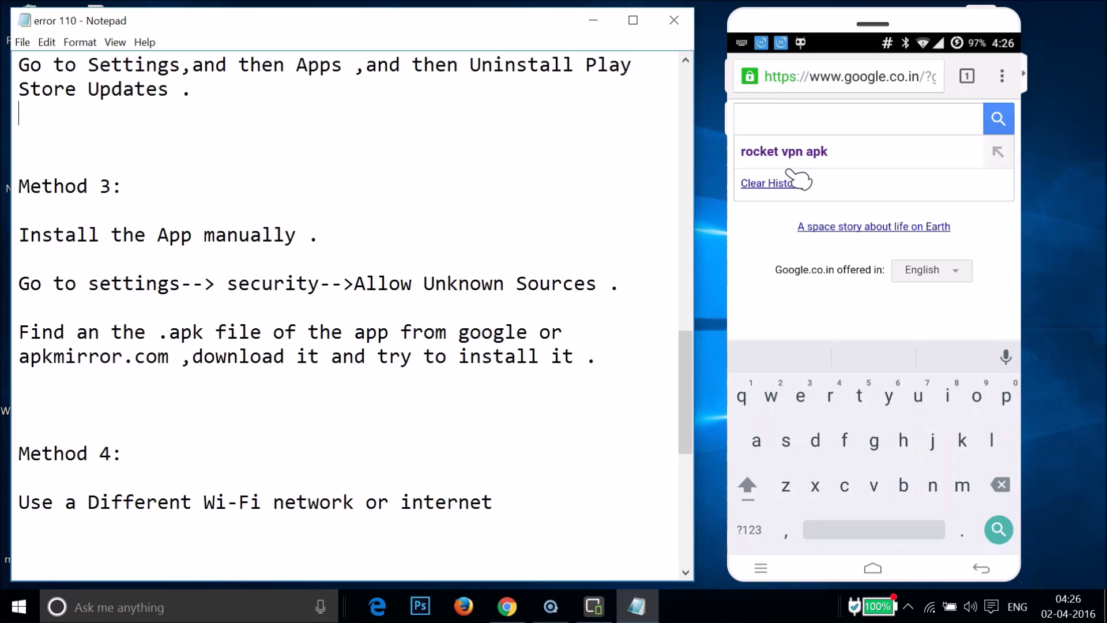
text(ad)
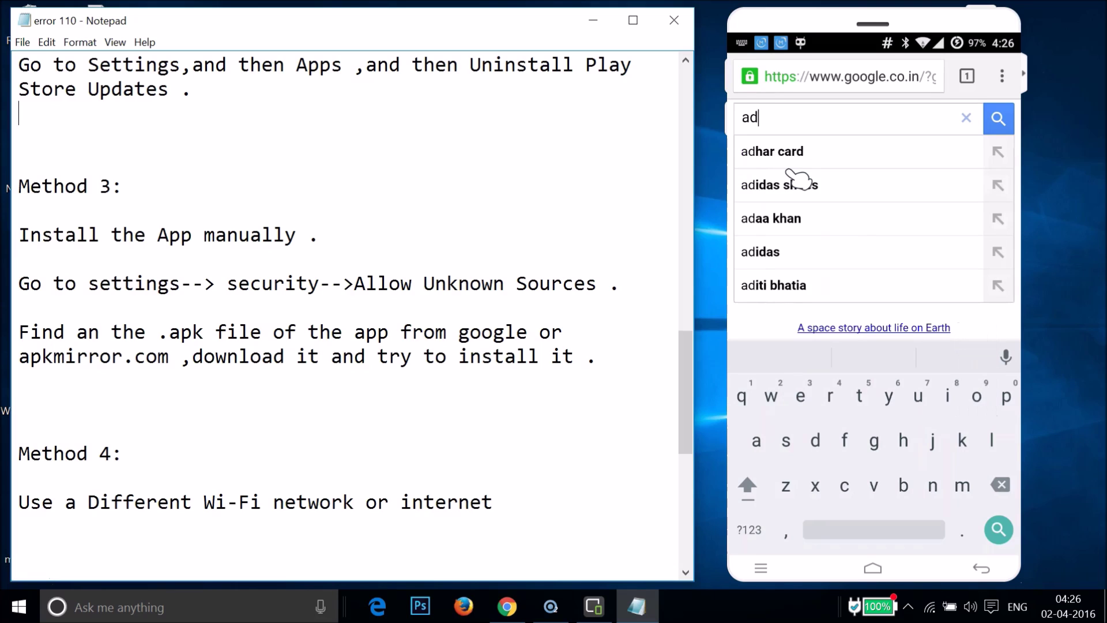
text(obe acr)
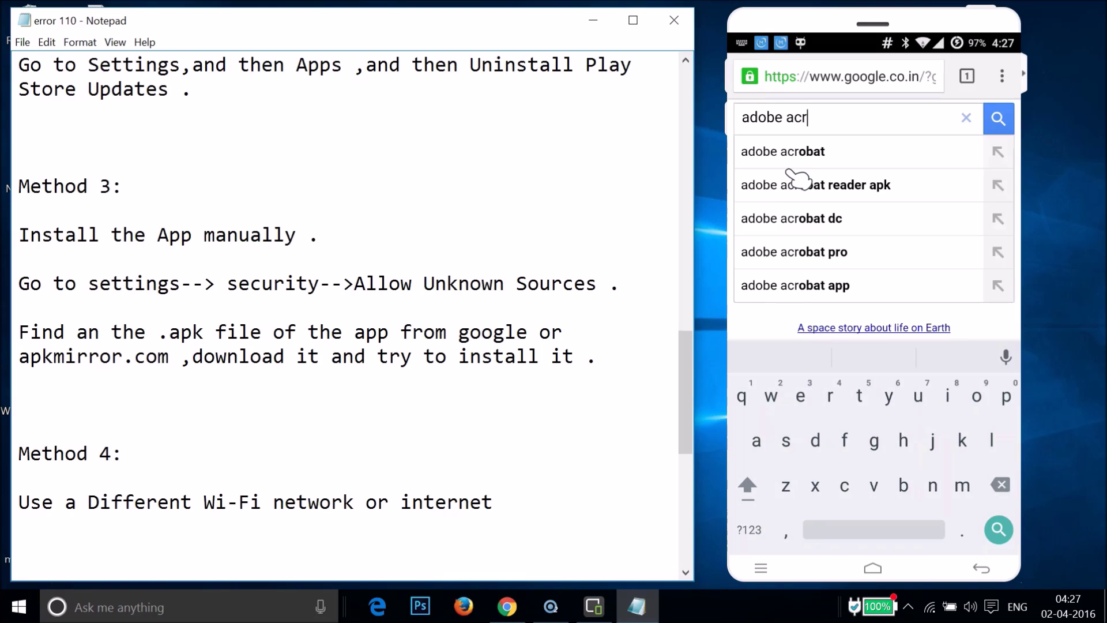
click(795, 182)
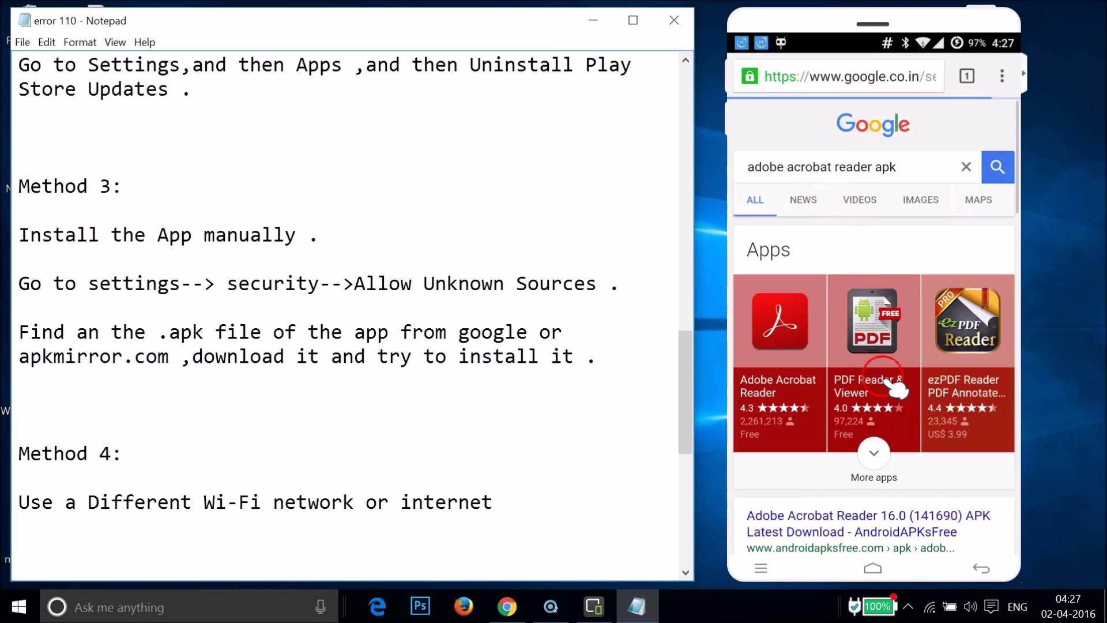
scroll(843, 444, down, 5)
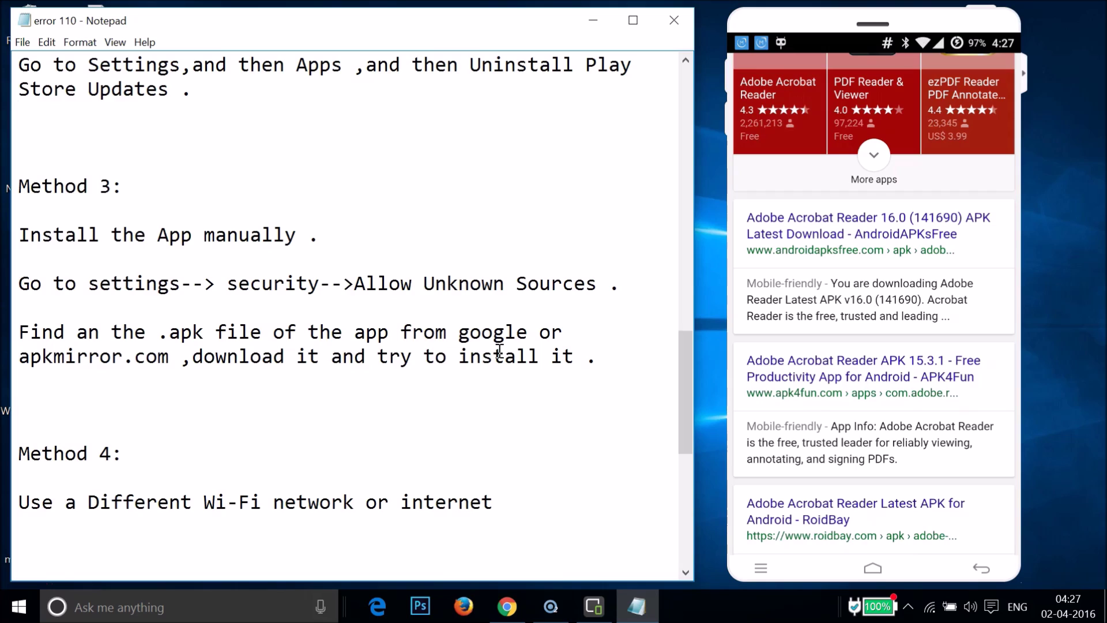
click(426, 353)
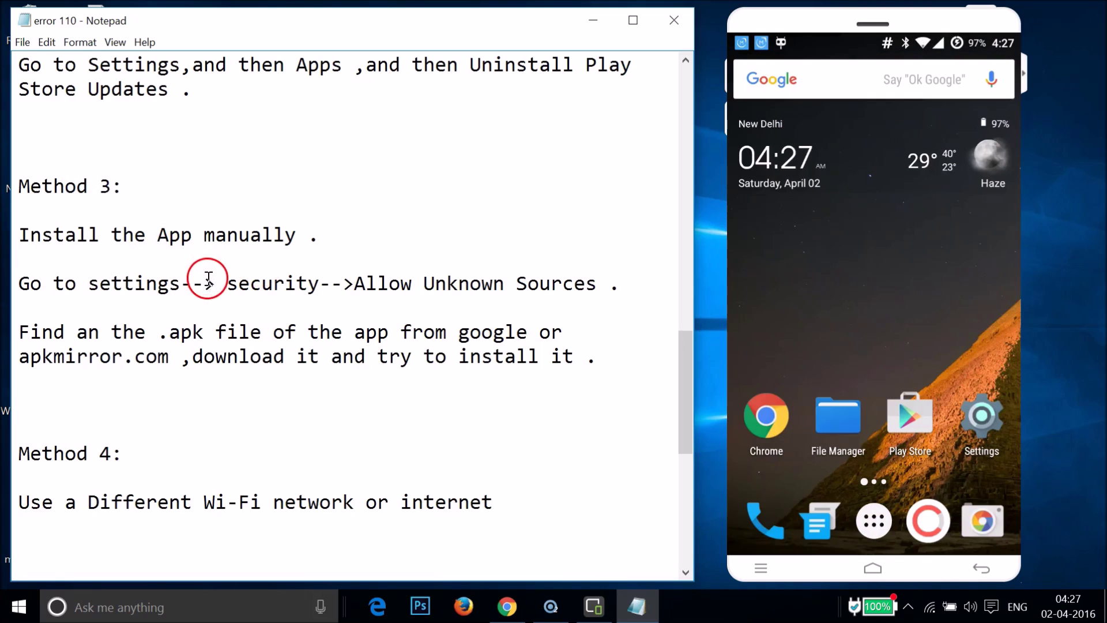
scroll(327, 263, down, 5)
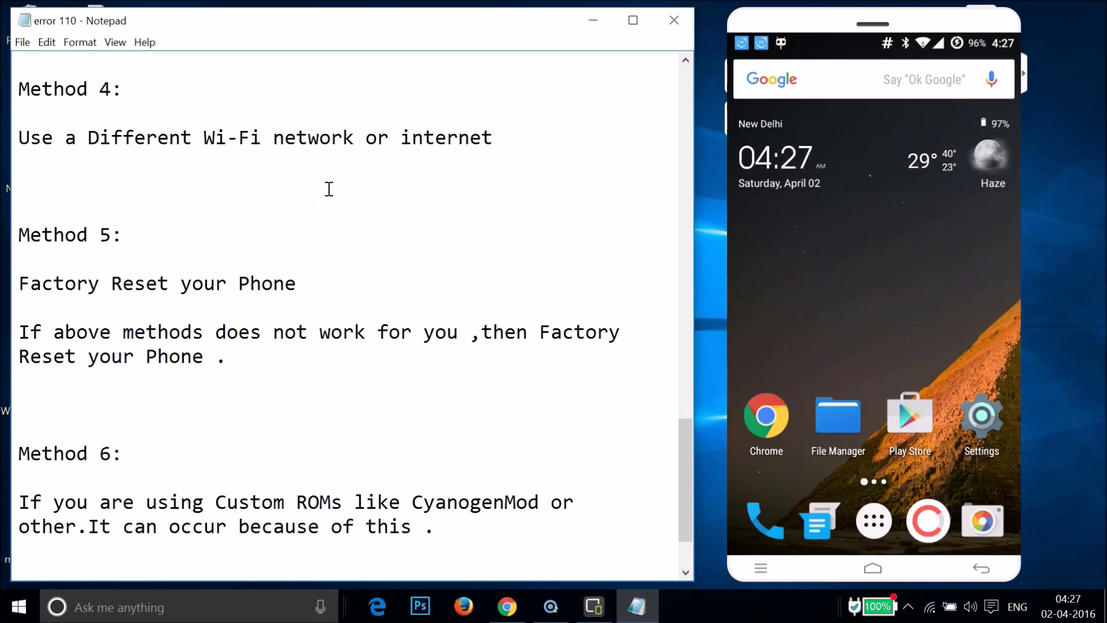
click(991, 426)
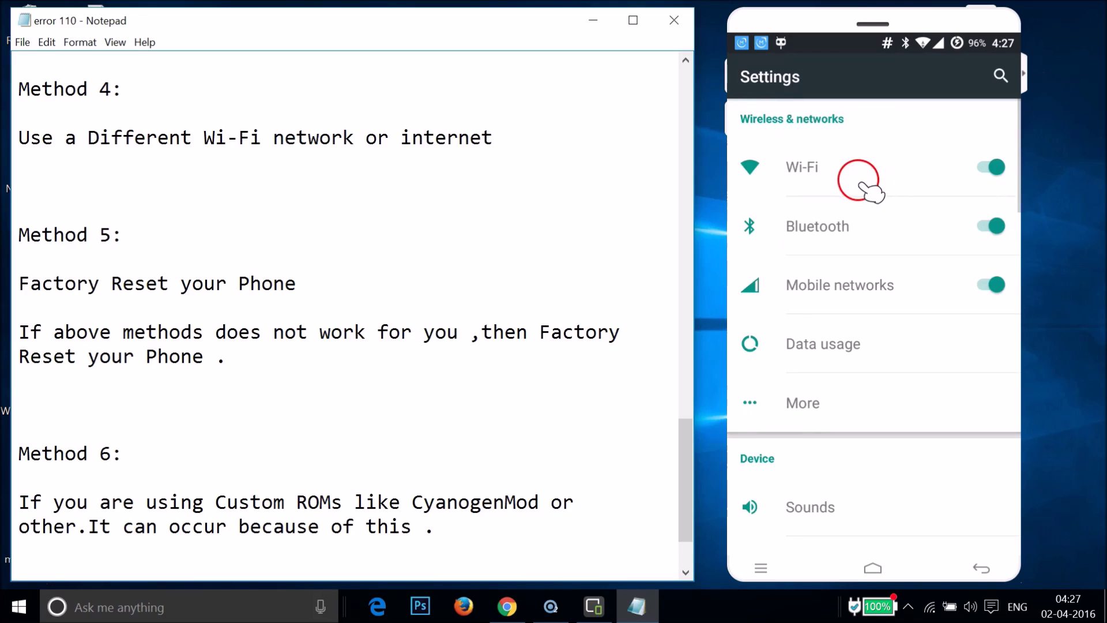
click(854, 184)
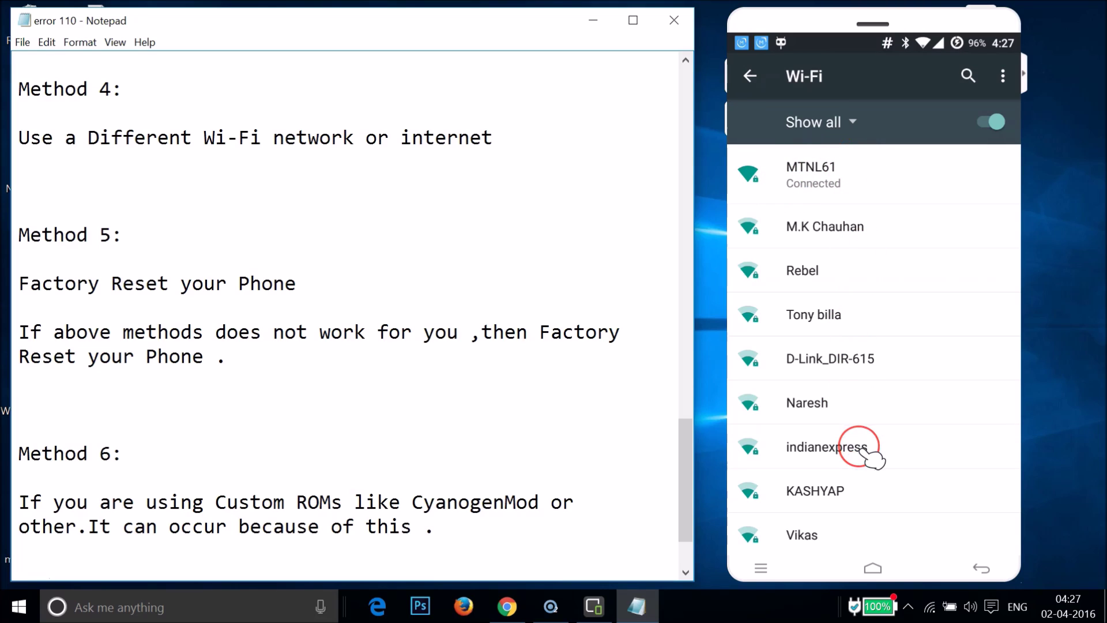
scroll(871, 454, down, 1)
scroll(872, 457, up, 1)
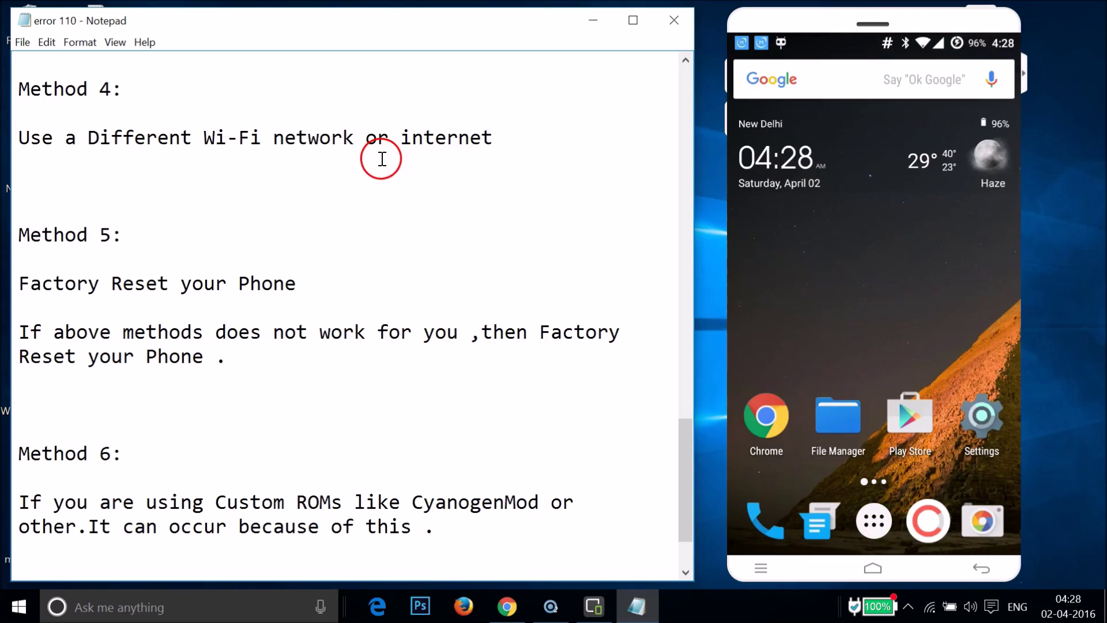
scroll(382, 159, up, 4)
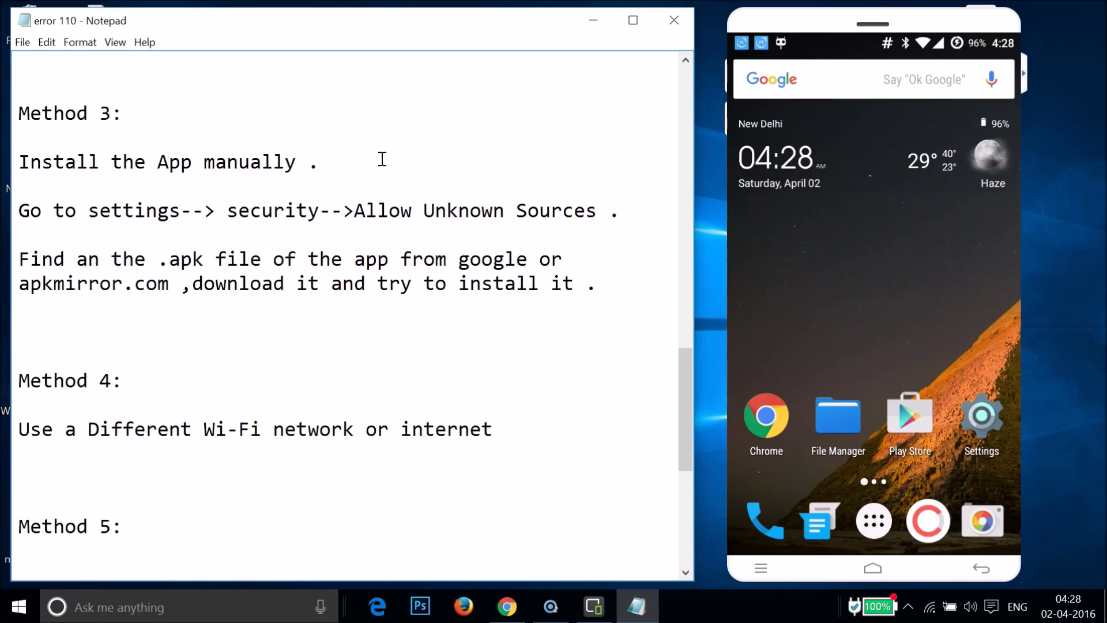
scroll(382, 159, down, 4)
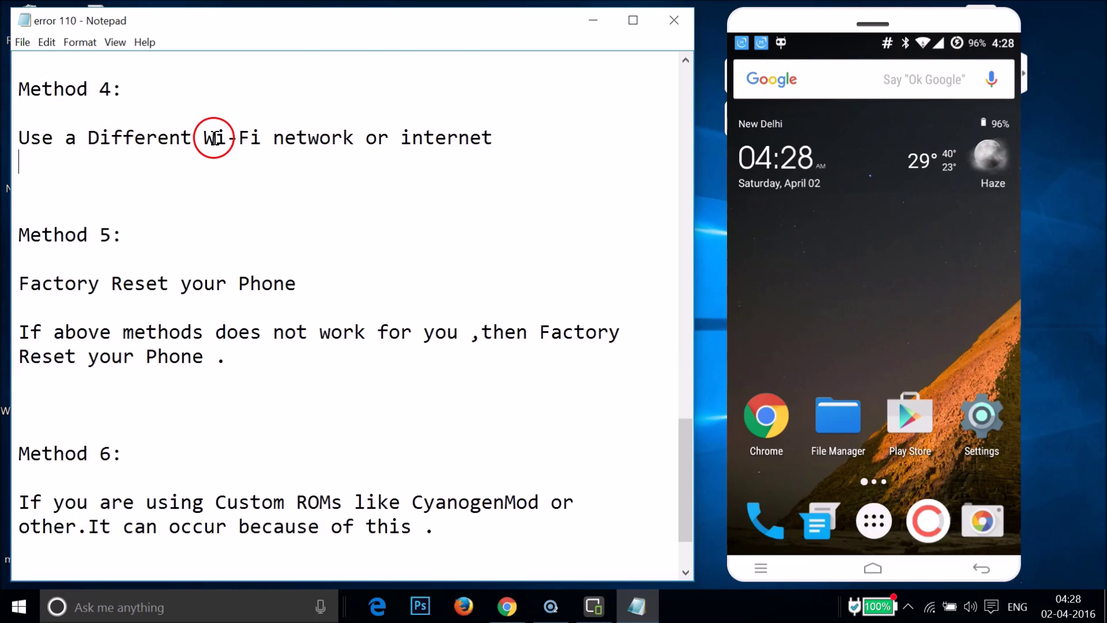
click(296, 137)
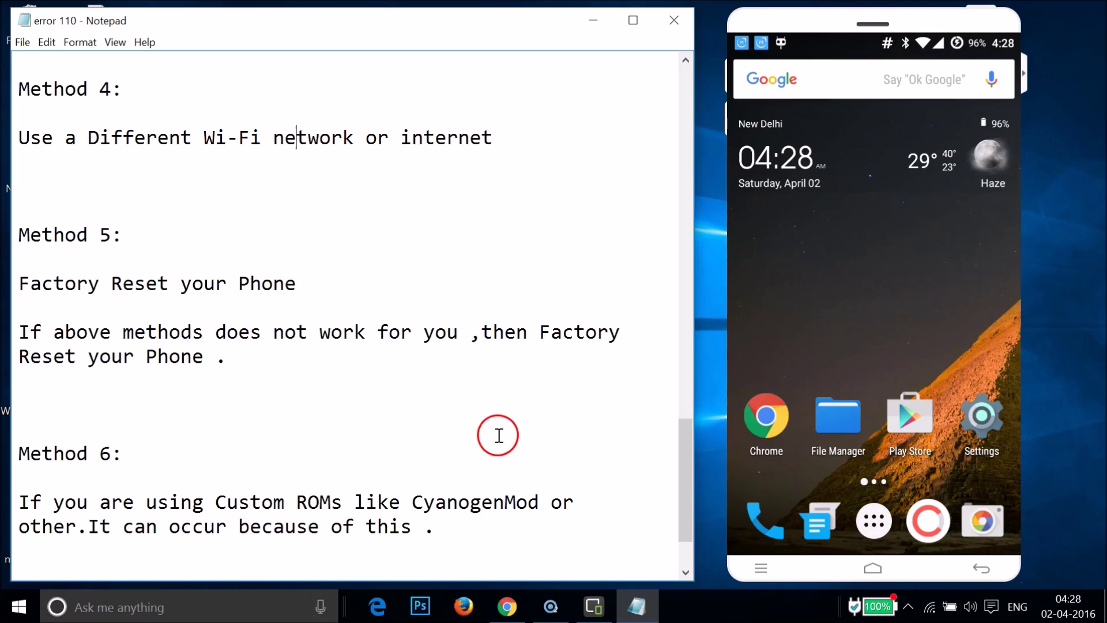
click(983, 418)
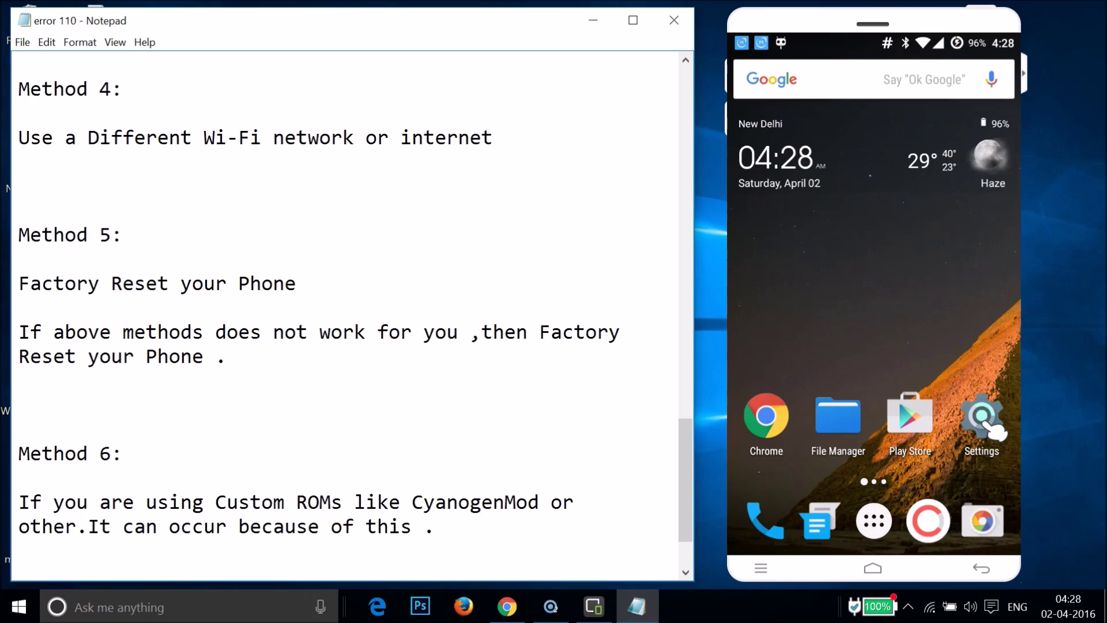
Open Settings > Backup & reset > Factory data reset to show the erase warning
click(982, 417)
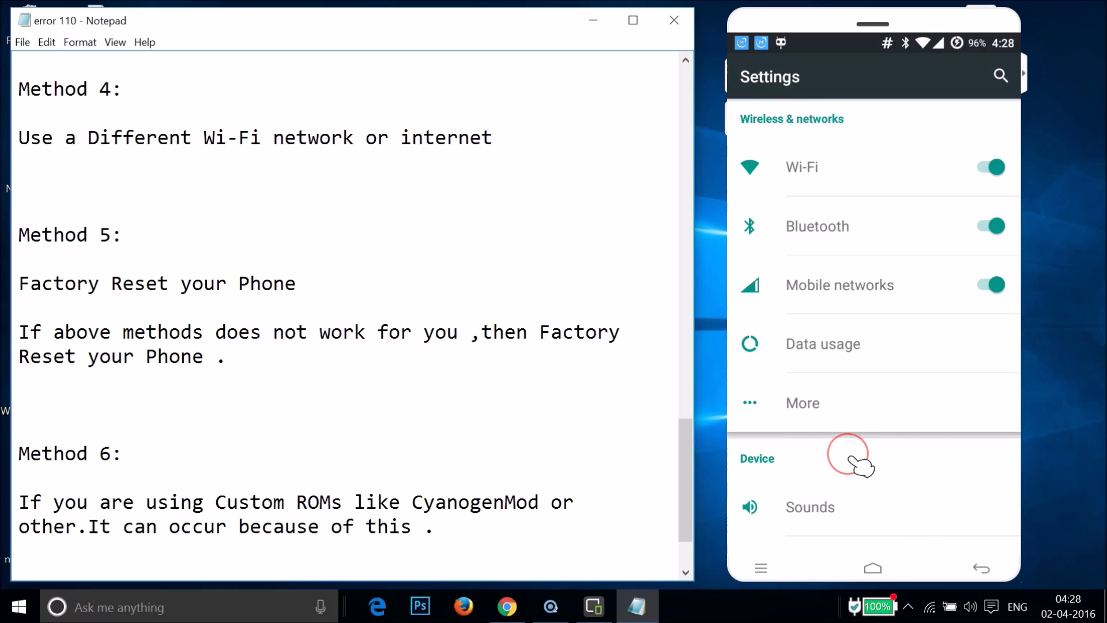
scroll(853, 458, down, 10)
scroll(861, 464, down, 8)
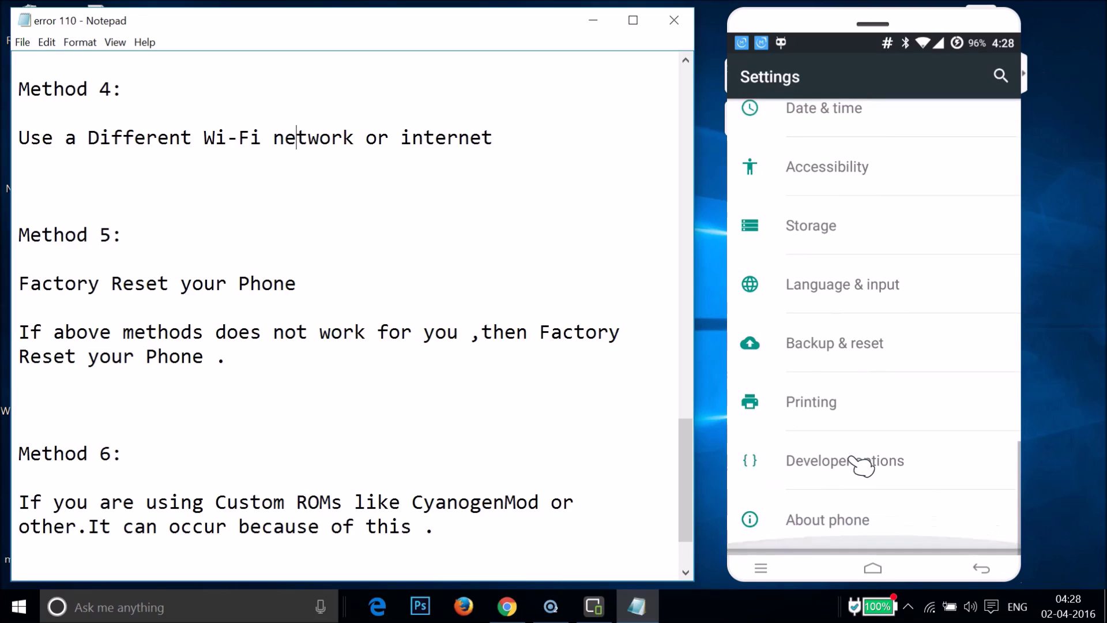
click(807, 431)
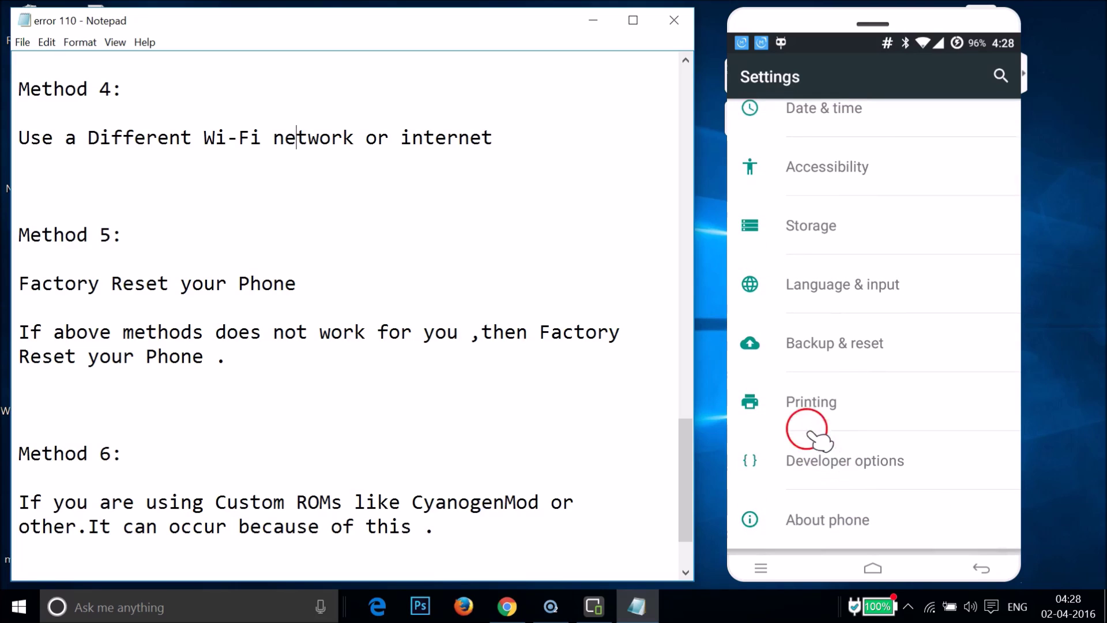
click(842, 341)
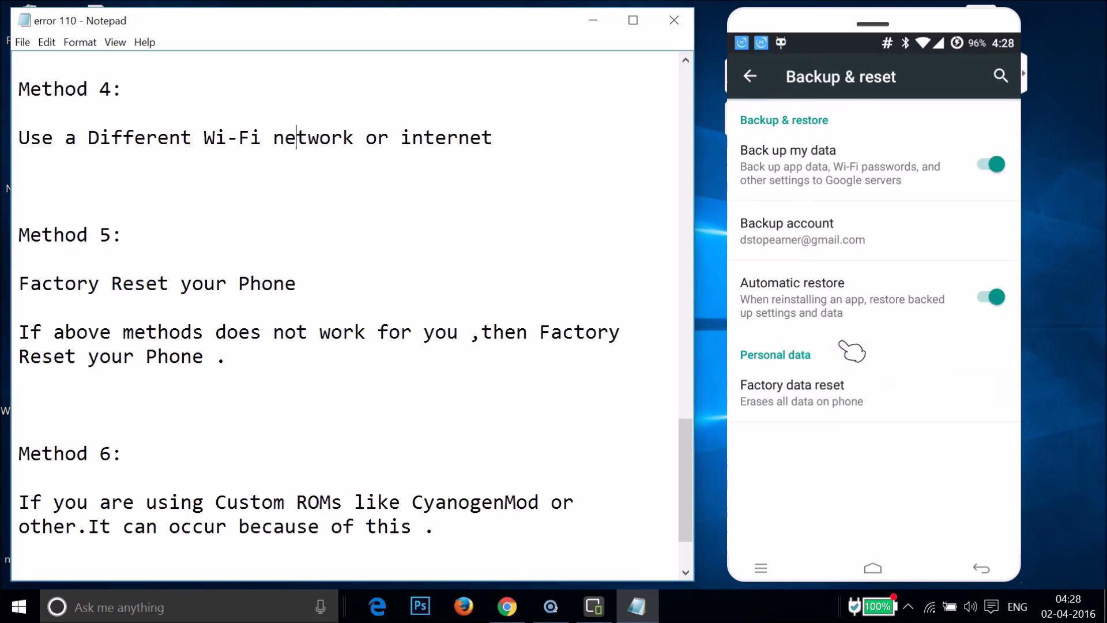
click(838, 397)
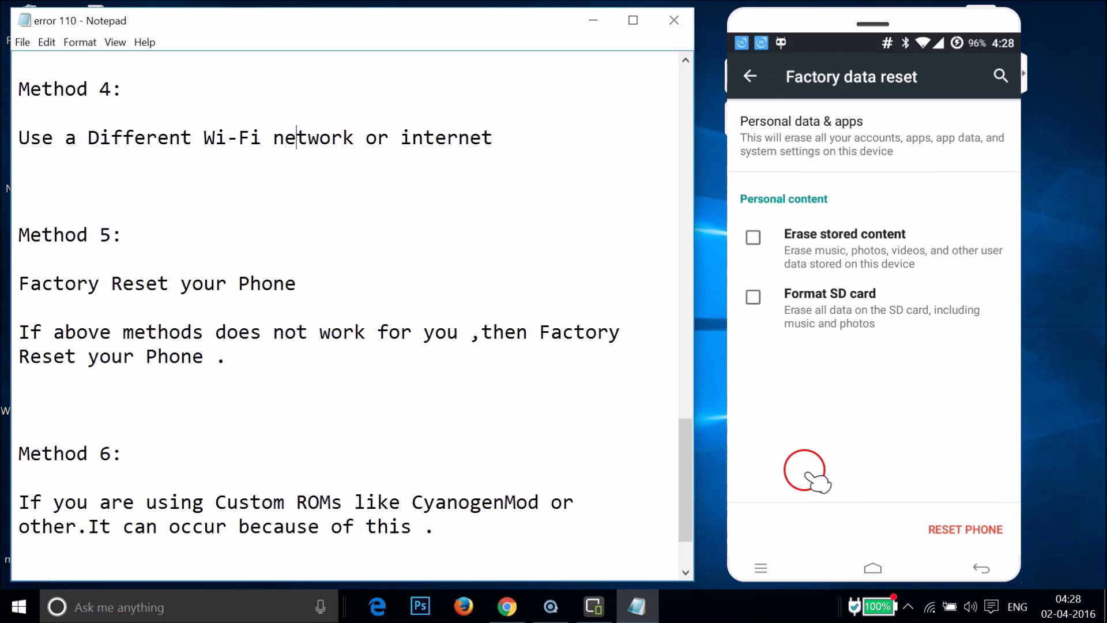
click(258, 353)
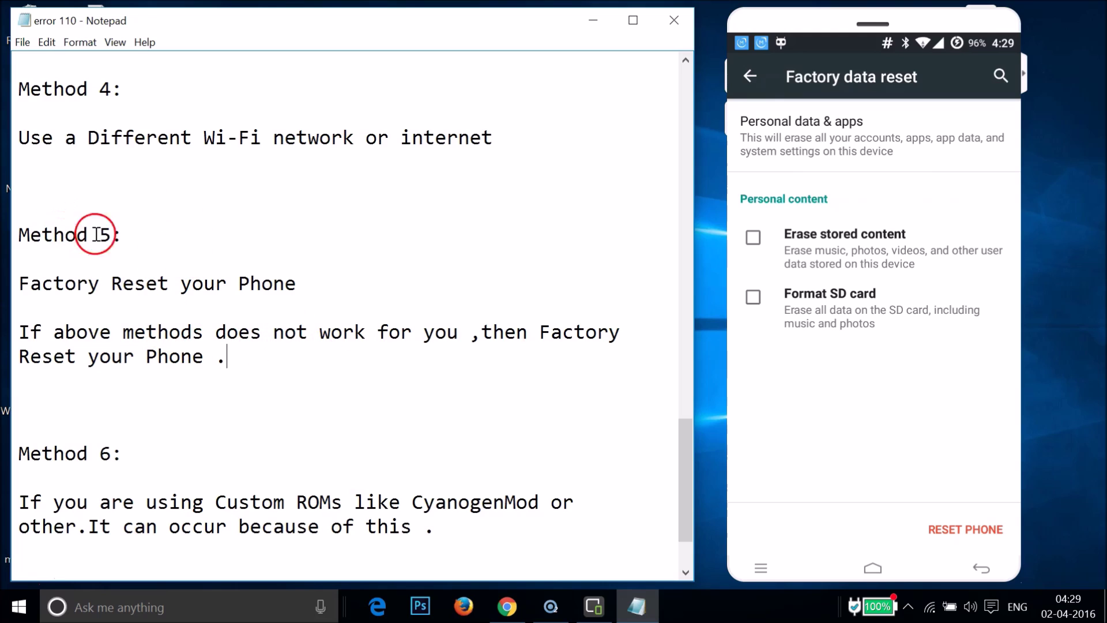
Scroll Notepad back to the top and place the caret after the first listed cause
scroll(262, 239, up, 3)
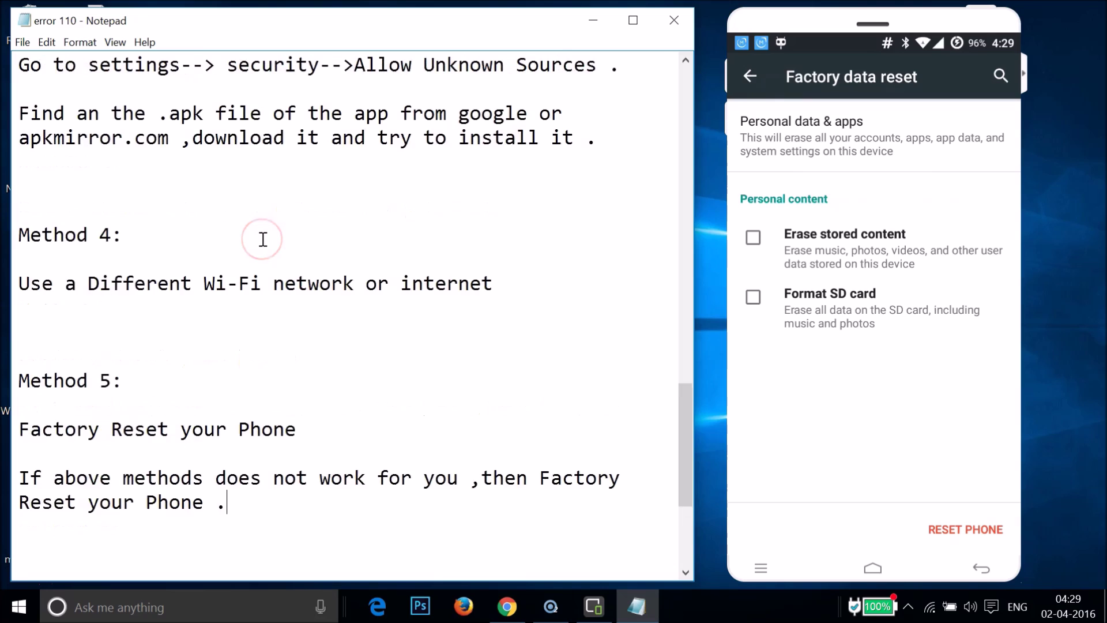
scroll(262, 239, up, 1)
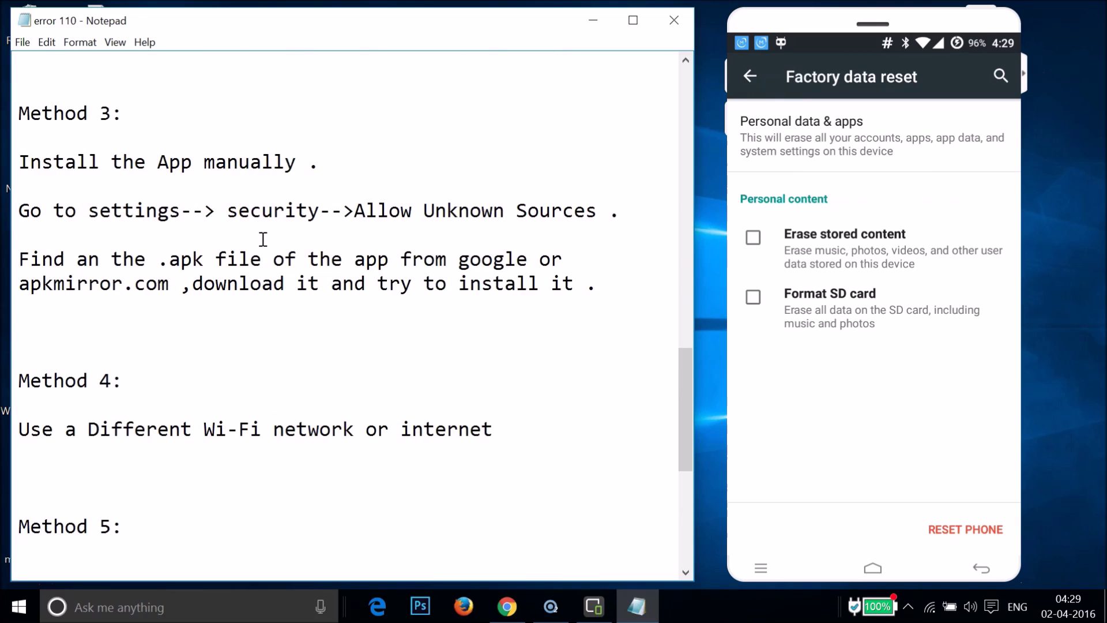
scroll(263, 238, down, 5)
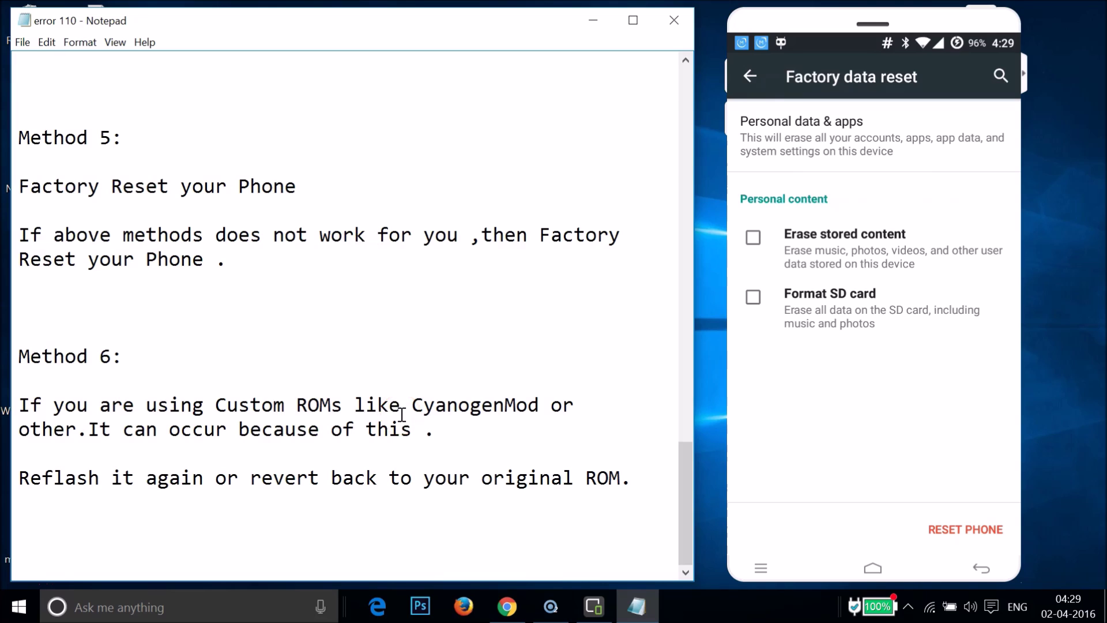
scroll(402, 414, up, 20)
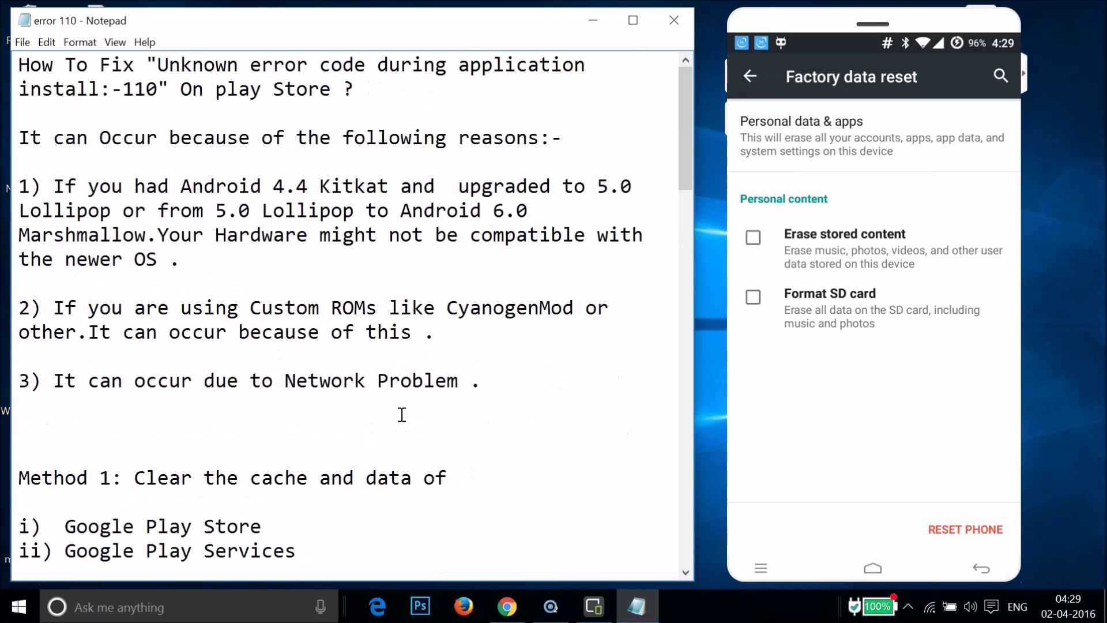
click(301, 277)
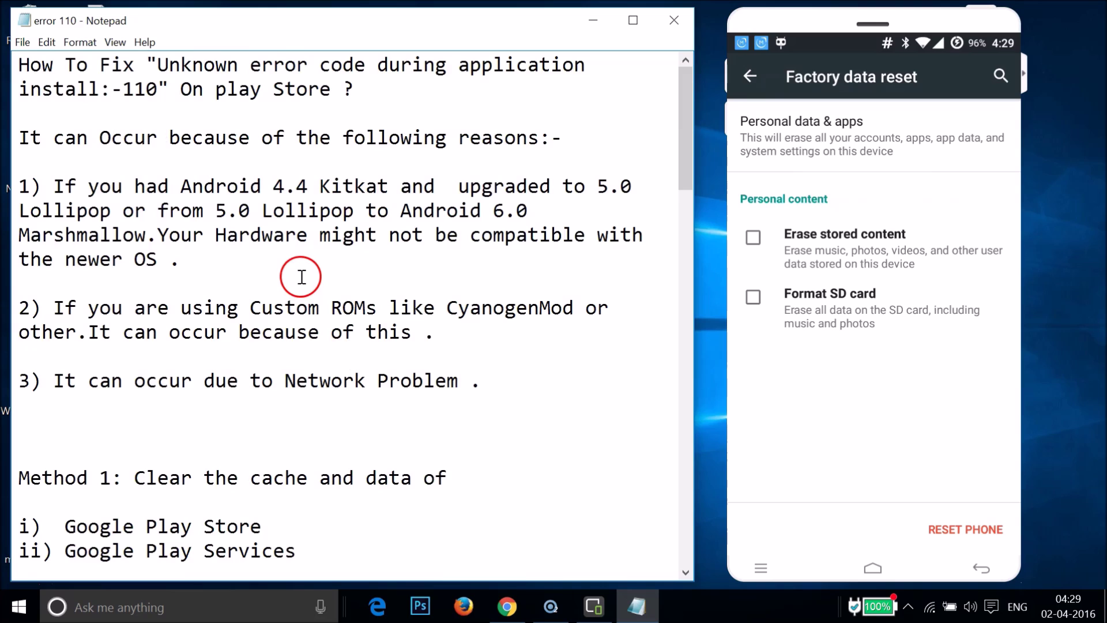